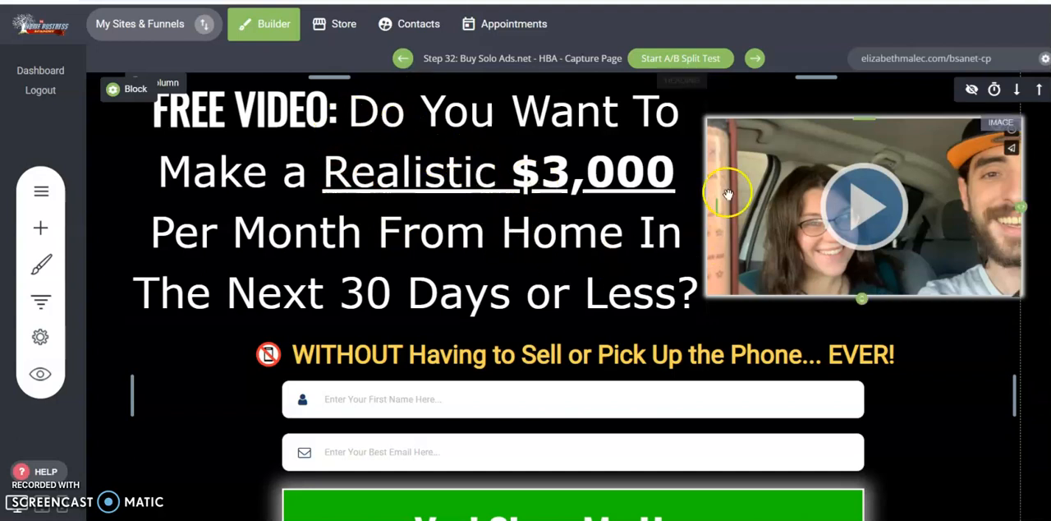
- Review the funnel's existing solo ad step groups, including the Solo Ad Testing Funnel and Buy Solo Ads.net pages
{"action": "left_click", "coordinate": [37, 301]}
{"action": "left_click_drag", "start_coordinate": [758, 90], "coordinate": [757, 460]}
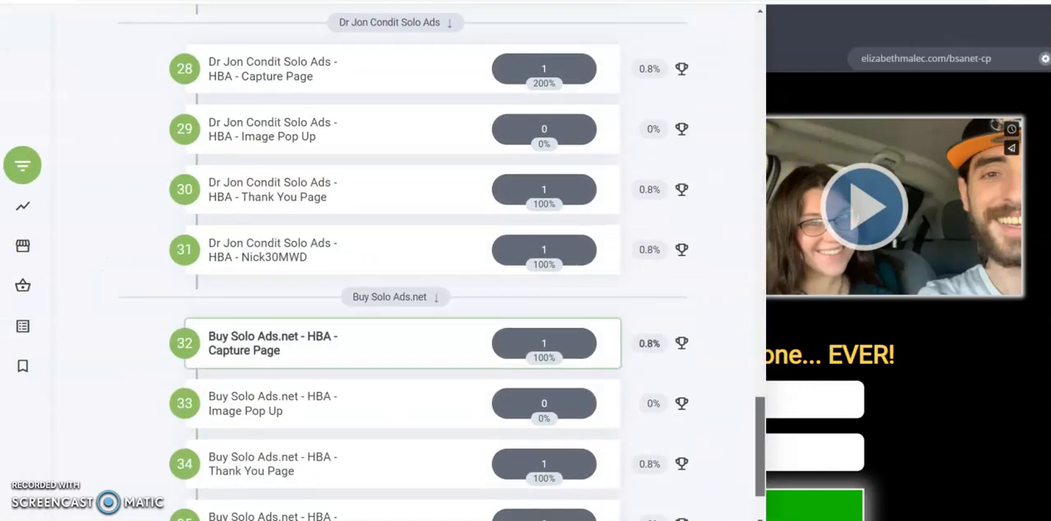
{"action": "scroll", "coordinate": [293, 265], "scroll_direction": "up", "scroll_amount": 4}
{"action": "scroll", "coordinate": [212, 319], "scroll_direction": "up", "scroll_amount": 5}
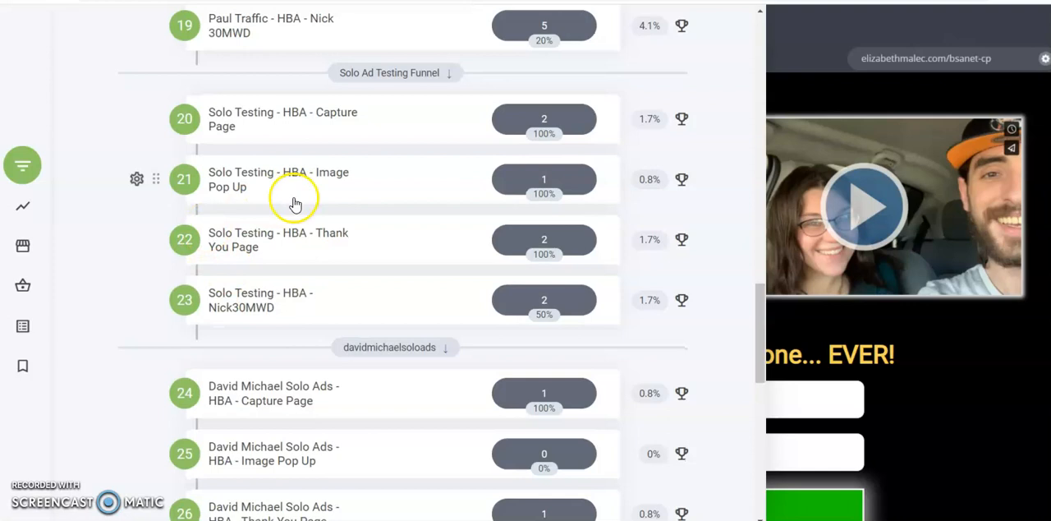
{"action": "scroll", "coordinate": [293, 198], "scroll_direction": "down", "scroll_amount": 10}
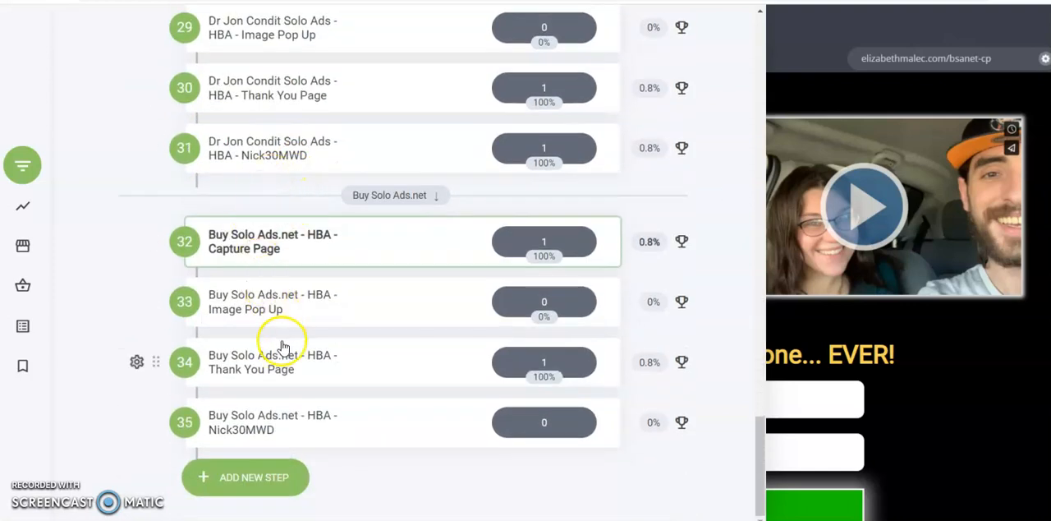
{"action": "scroll", "coordinate": [266, 219], "scroll_direction": "up", "scroll_amount": 5}
{"action": "scroll", "coordinate": [265, 218], "scroll_direction": "down", "scroll_amount": 5}
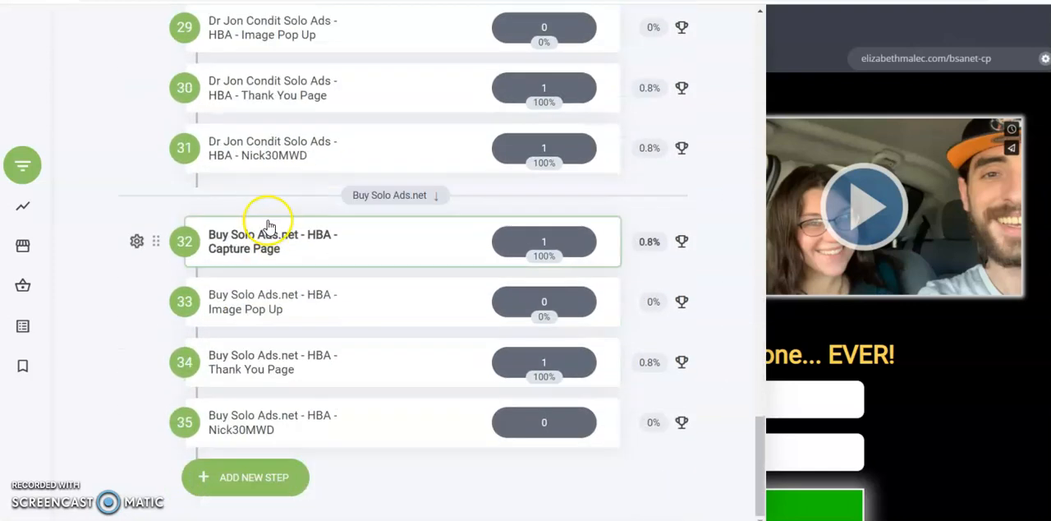
{"action": "left_click", "coordinate": [842, 229]}
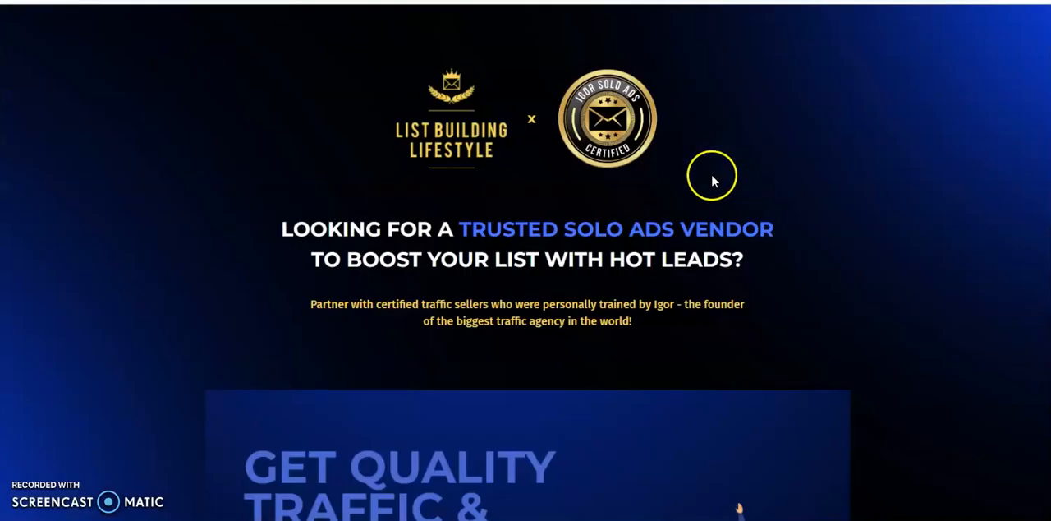
- Browse the recommended traffic vendor page for the Straight Arrow Solo Ads provider and open its website
{"action": "scroll", "coordinate": [713, 181], "scroll_direction": "down", "scroll_amount": 20}
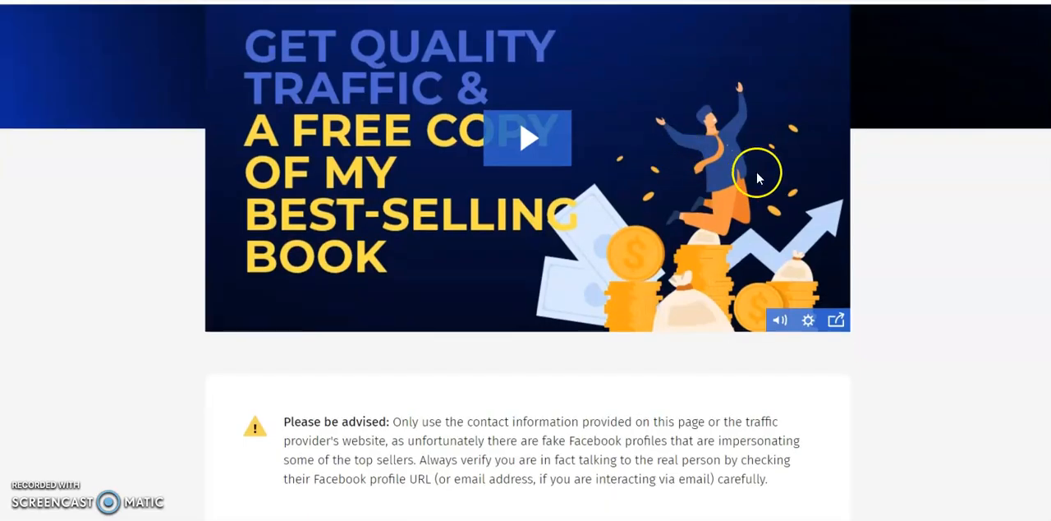
{"action": "scroll", "coordinate": [769, 181], "scroll_direction": "down", "scroll_amount": 5}
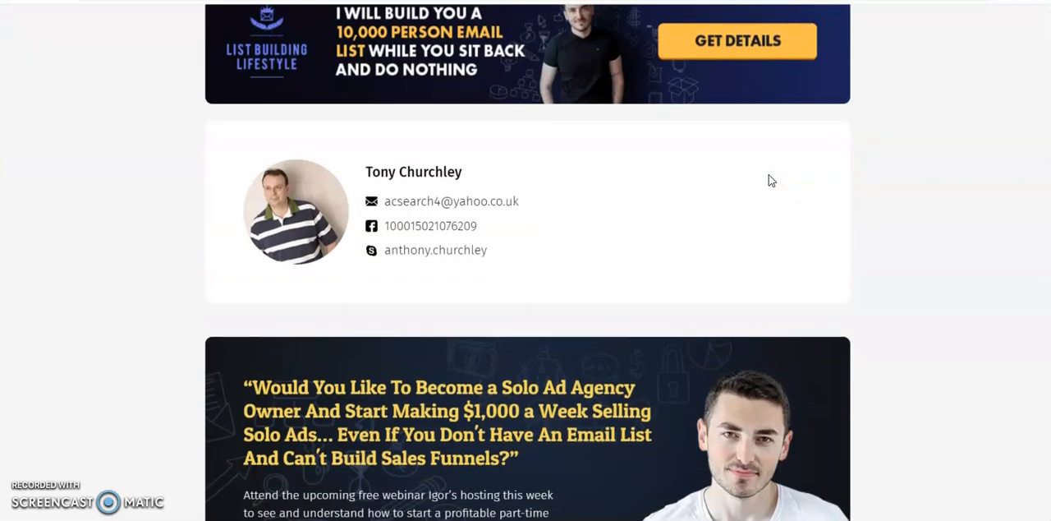
{"action": "scroll", "coordinate": [768, 181], "scroll_direction": "up", "scroll_amount": 20}
{"action": "scroll", "coordinate": [745, 185], "scroll_direction": "down", "scroll_amount": 10}
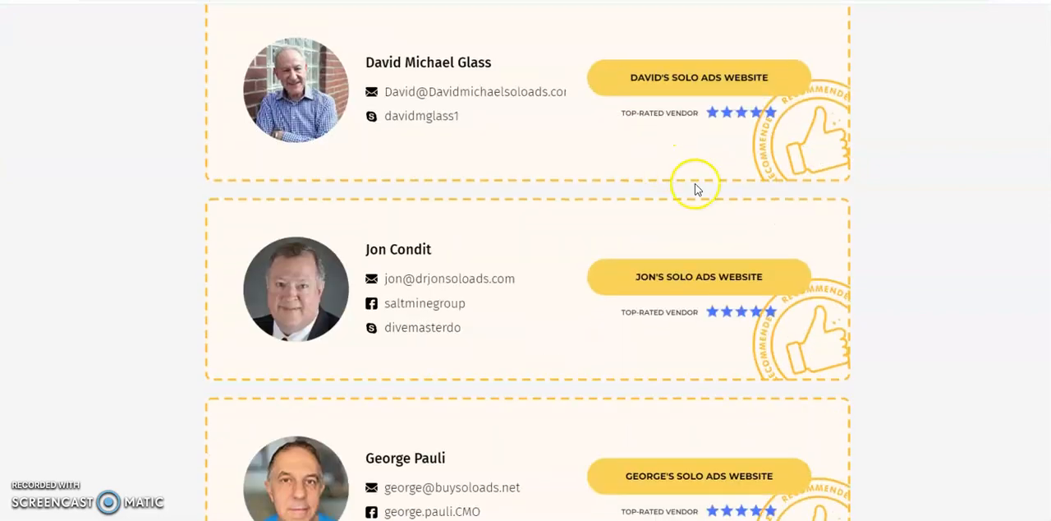
{"action": "scroll", "coordinate": [699, 197], "scroll_direction": "down", "scroll_amount": 5}
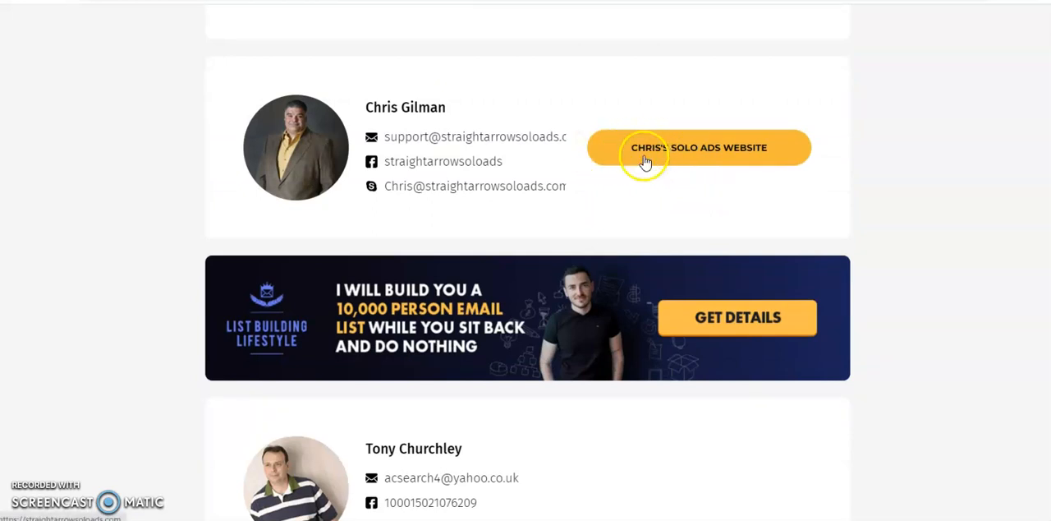
{"action": "scroll", "coordinate": [694, 156], "scroll_direction": "up", "scroll_amount": 1}
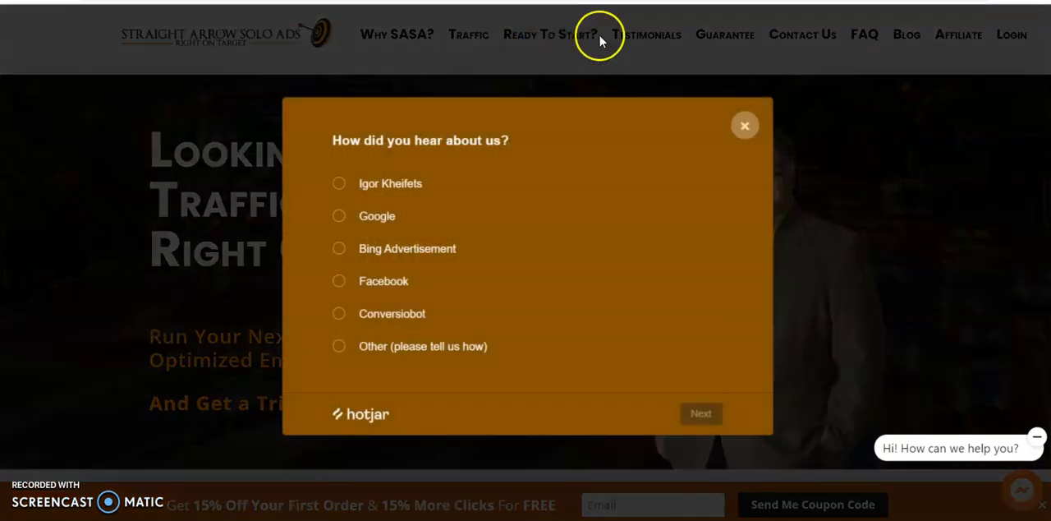
- Dismiss the survey and look over the Straight Arrow Solo Ads home page
{"action": "left_click", "coordinate": [746, 128]}
{"action": "scroll", "coordinate": [550, 86], "scroll_direction": "down", "scroll_amount": 2}
{"action": "scroll", "coordinate": [551, 66], "scroll_direction": "up", "scroll_amount": 2}
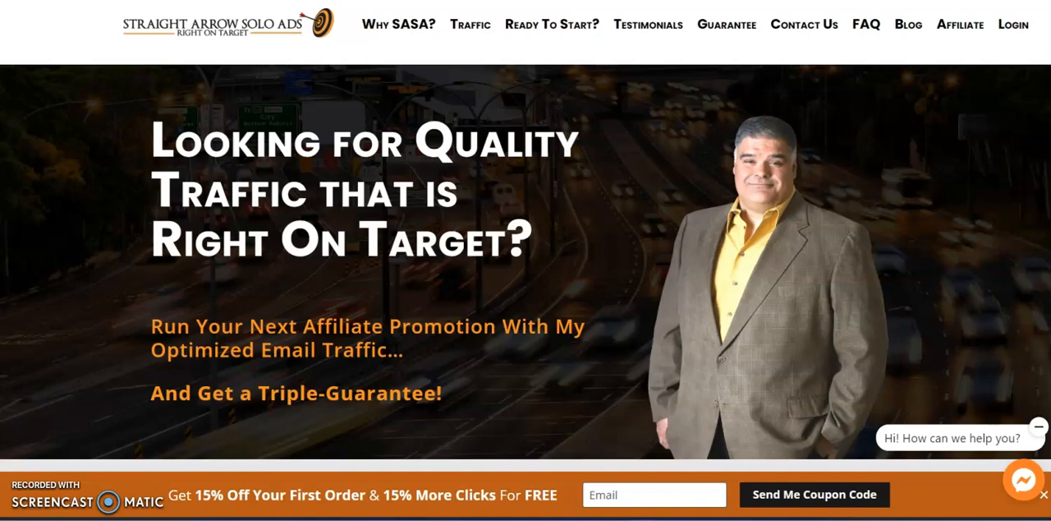
- Return to the funnel builder and start a new group at the end of the funnel's step list
{"action": "left_click", "coordinate": [616, 1]}
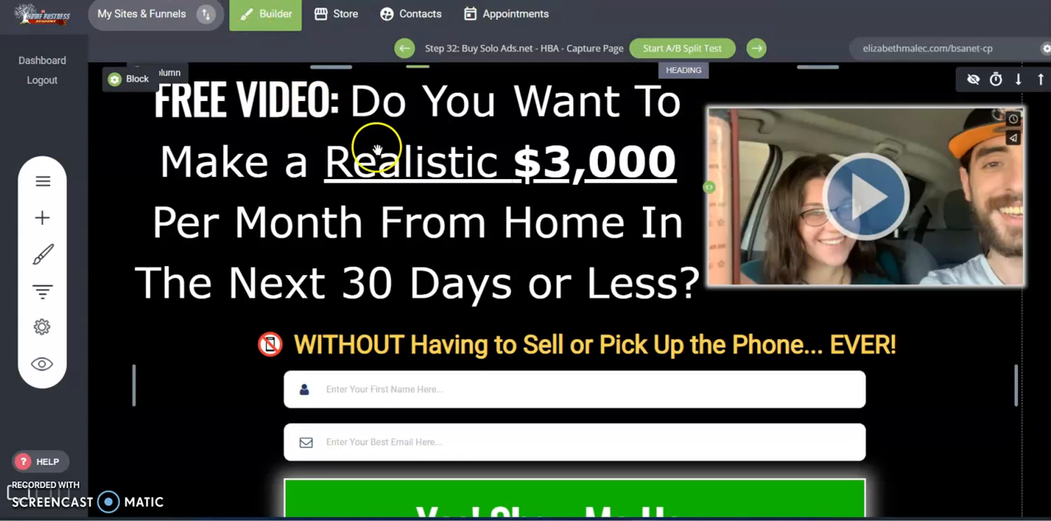
{"action": "left_click", "coordinate": [37, 293]}
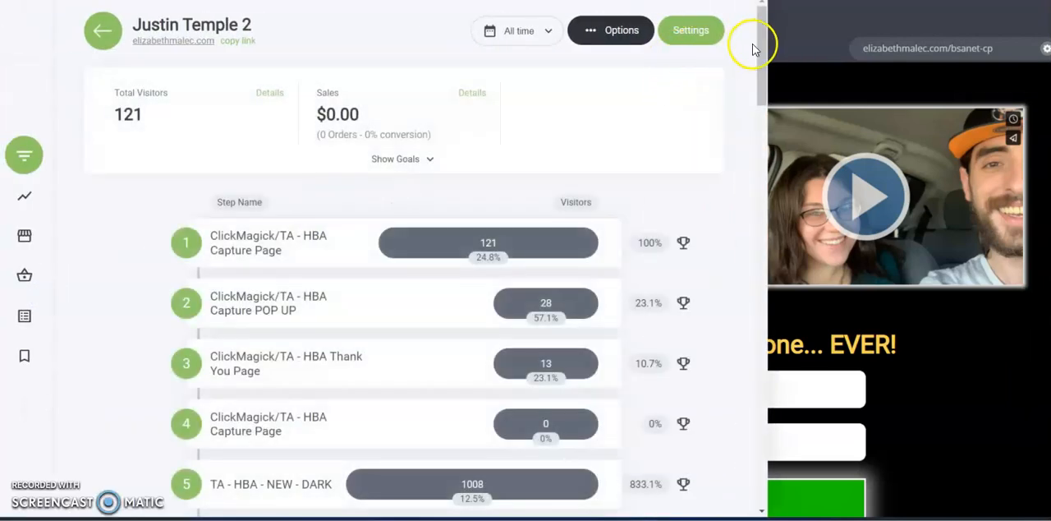
{"action": "scroll", "coordinate": [747, 135], "scroll_direction": "down", "scroll_amount": 3}
{"action": "left_click_drag", "start_coordinate": [747, 136], "coordinate": [736, 492]}
{"action": "left_click", "coordinate": [252, 473]}
{"action": "left_click", "coordinate": [602, 448]}
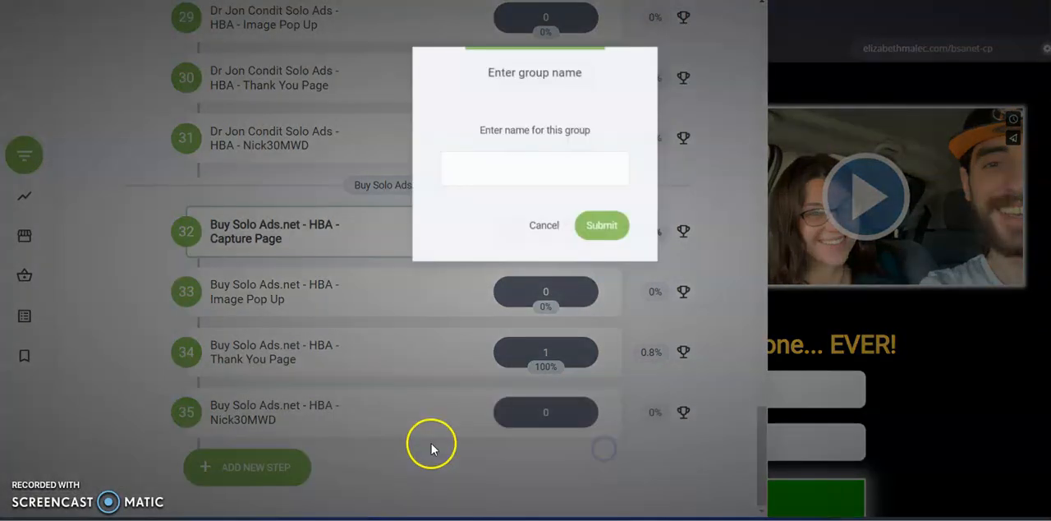
- Name the group Straight Arrow Solo Ads, copy that name for reuse, and create the group
{"action": "left_click", "coordinate": [550, 171]}
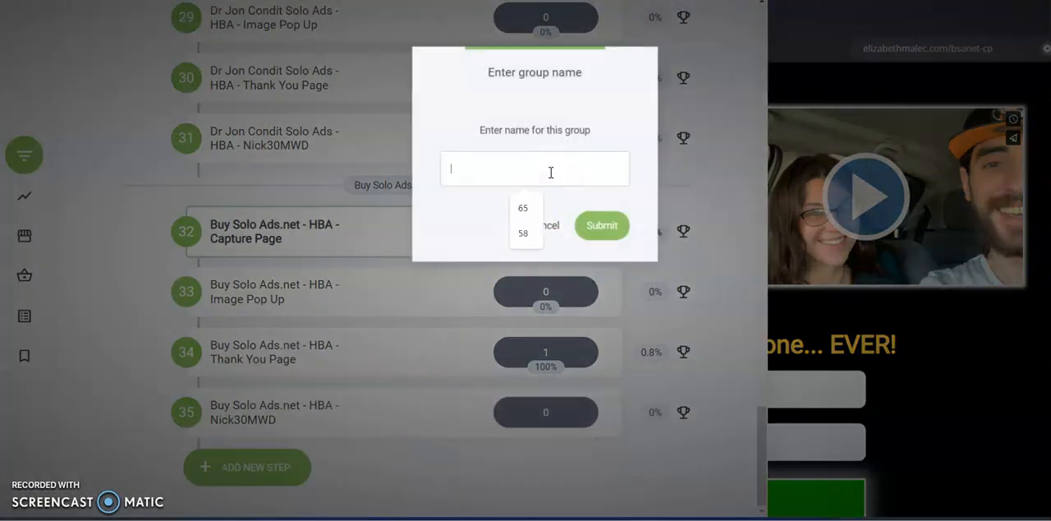
{"action": "type", "text": "Straight Arrow Solo Ads"}
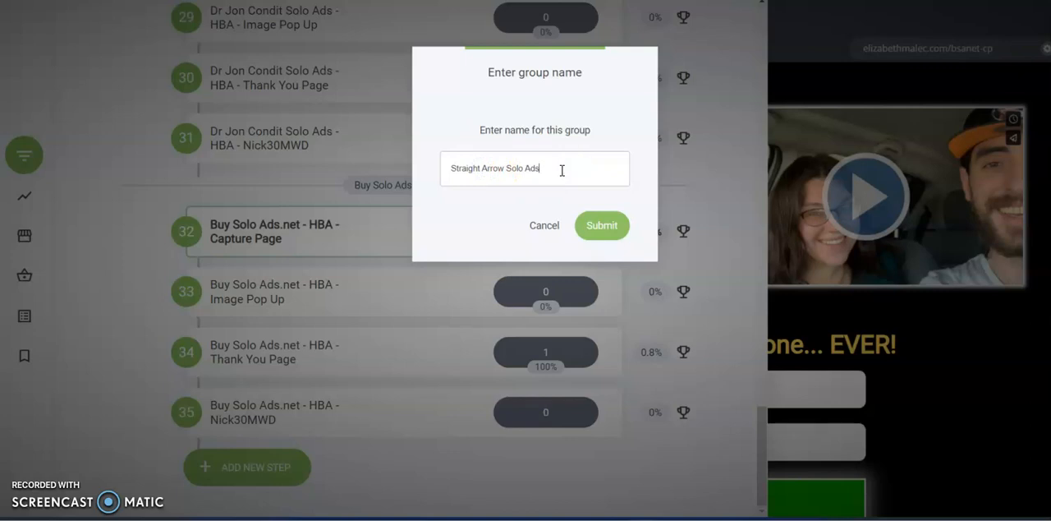
{"action": "key", "text": "ctrl+a"}
{"action": "left_click", "coordinate": [560, 173]}
{"action": "left_click", "coordinate": [488, 174]}
{"action": "triple_click", "coordinate": [514, 170]}
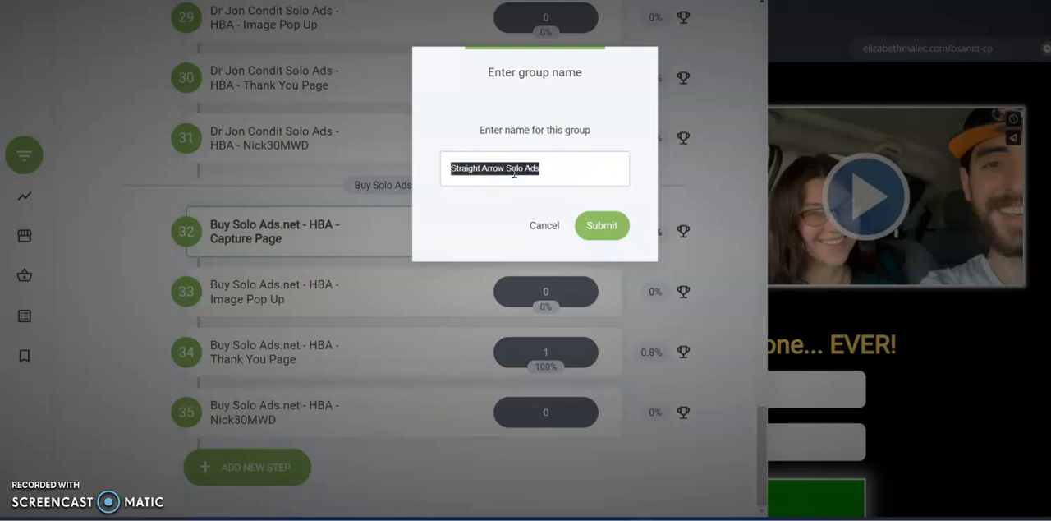
{"action": "left_click", "coordinate": [515, 170]}
{"action": "left_click", "coordinate": [544, 170]}
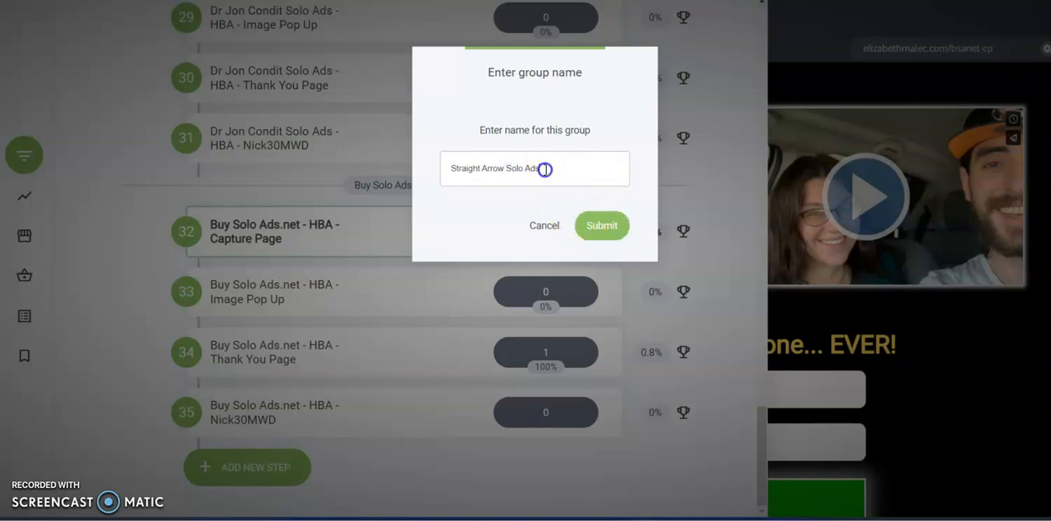
{"action": "left_click", "coordinate": [588, 234]}
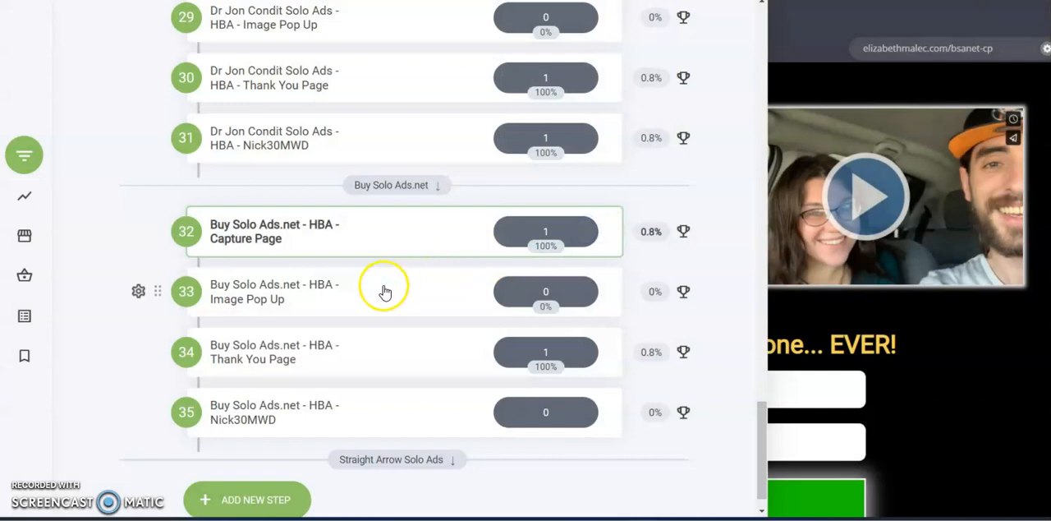
- Duplicate the Buy Solo Ads.net capture page into the Straight Arrow Solo Ads group, keeping Nick30MWD as the last page of its original group
{"action": "scroll", "coordinate": [396, 365], "scroll_direction": "down", "scroll_amount": 1}
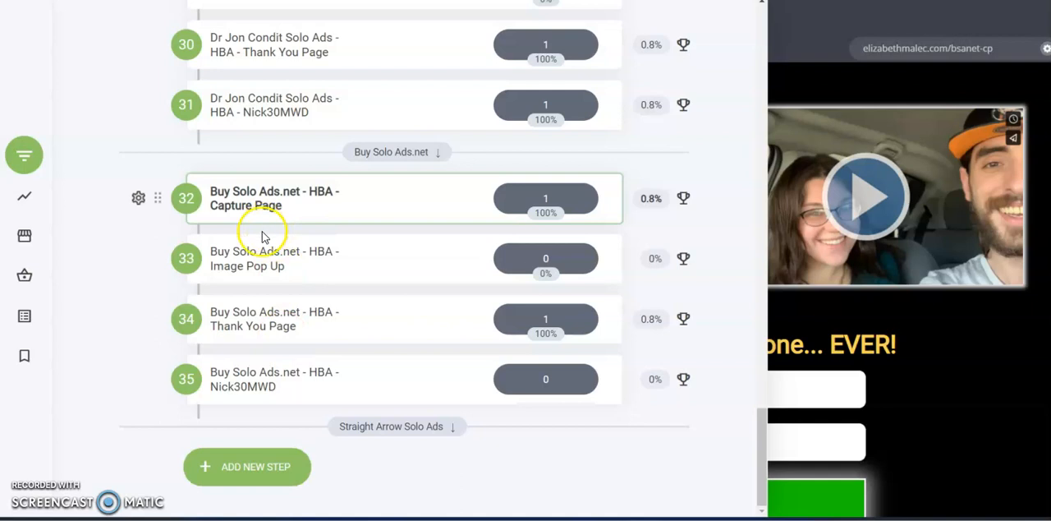
{"action": "left_click", "coordinate": [138, 198]}
{"action": "left_click", "coordinate": [156, 101]}
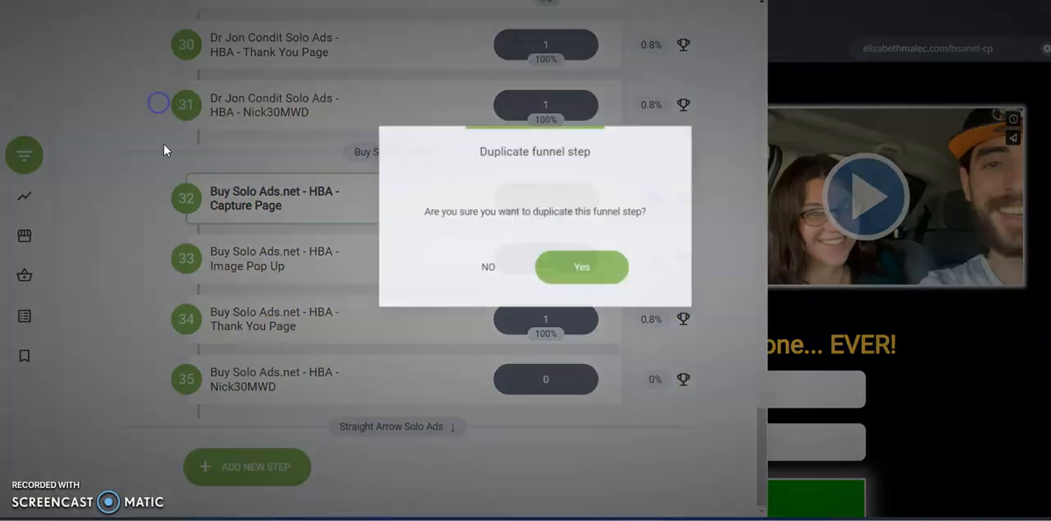
{"action": "left_click", "coordinate": [538, 262]}
{"action": "scroll", "coordinate": [351, 263], "scroll_direction": "down", "scroll_amount": 1}
{"action": "left_click_drag", "start_coordinate": [156, 200], "coordinate": [186, 463]}
{"action": "left_click_drag", "start_coordinate": [156, 407], "coordinate": [156, 373]}
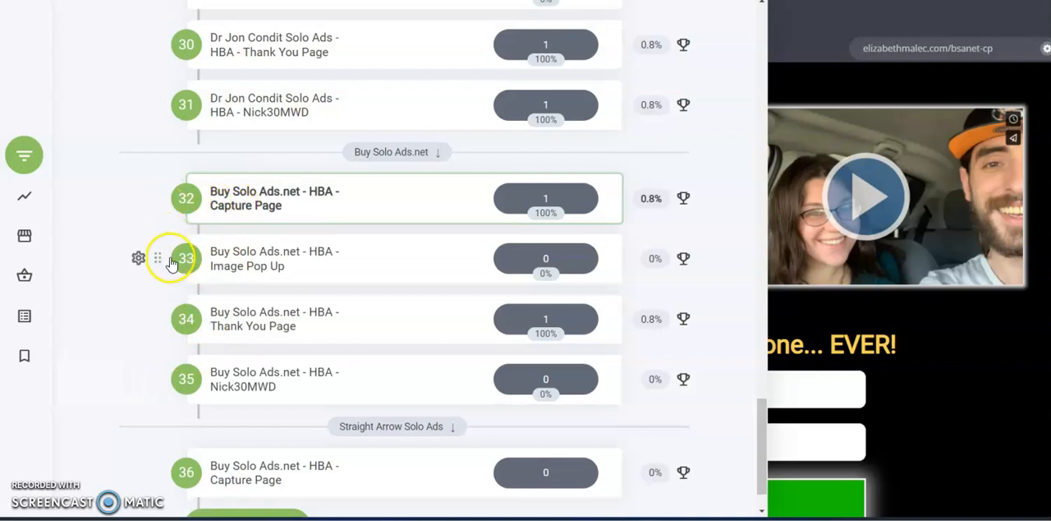
- Duplicate the Buy Solo Ads.net Image Pop Up to the end of the Straight Arrow Solo Ads group, restoring Nick30MWD to its original group
{"action": "left_click", "coordinate": [140, 258]}
{"action": "left_click", "coordinate": [153, 140]}
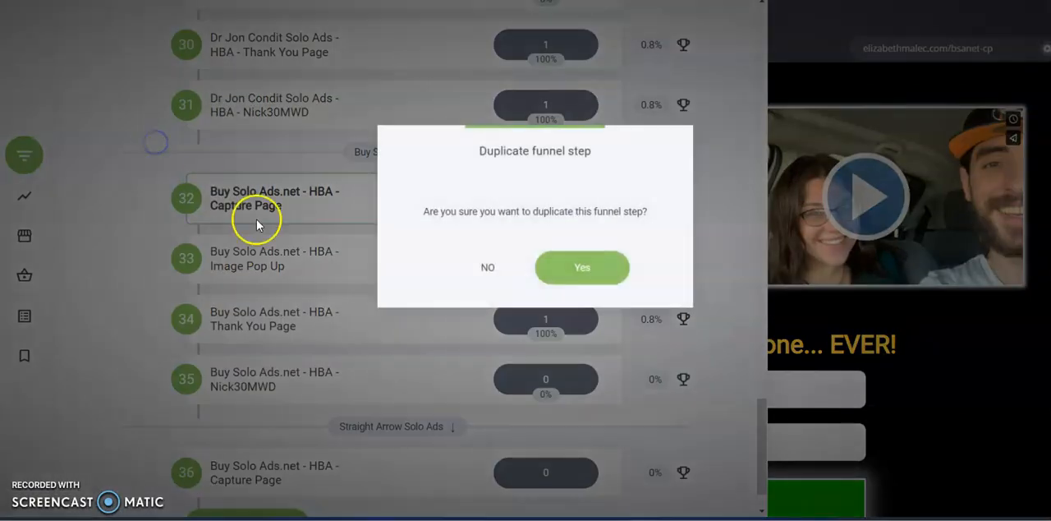
{"action": "left_click", "coordinate": [537, 266]}
{"action": "scroll", "coordinate": [364, 271], "scroll_direction": "down", "scroll_amount": 3}
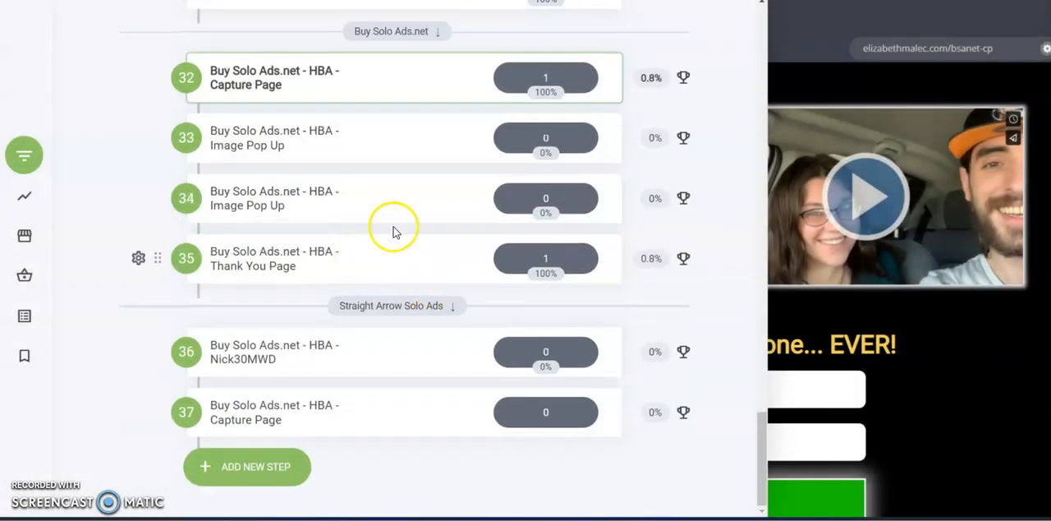
{"action": "left_click_drag", "start_coordinate": [157, 199], "coordinate": [170, 480]}
{"action": "left_click_drag", "start_coordinate": [148, 351], "coordinate": [162, 316]}
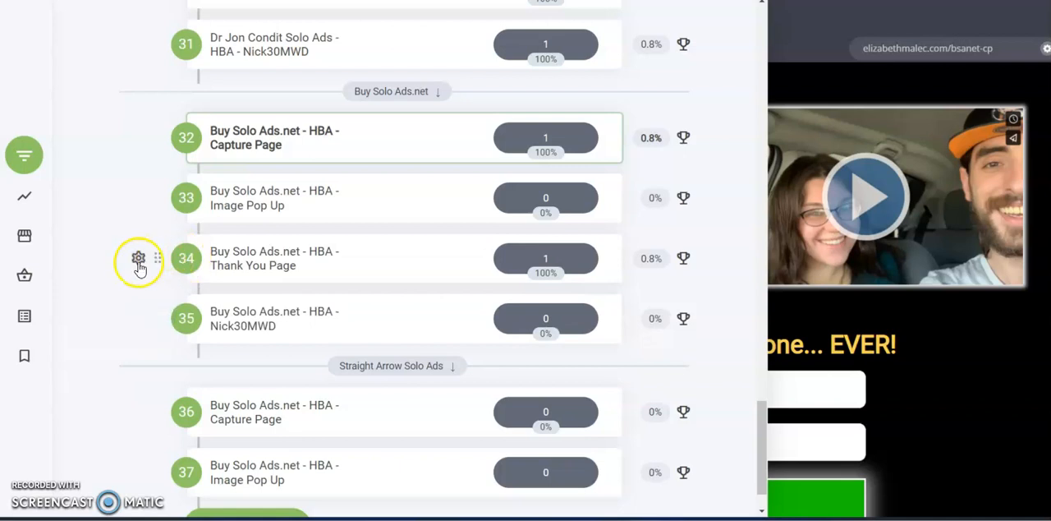
- Duplicate the Buy Solo Ads.net Thank You Page to the end of the Straight Arrow Solo Ads group, restoring Nick30MWD to its original group
{"action": "left_click", "coordinate": [136, 259]}
{"action": "left_click", "coordinate": [139, 152]}
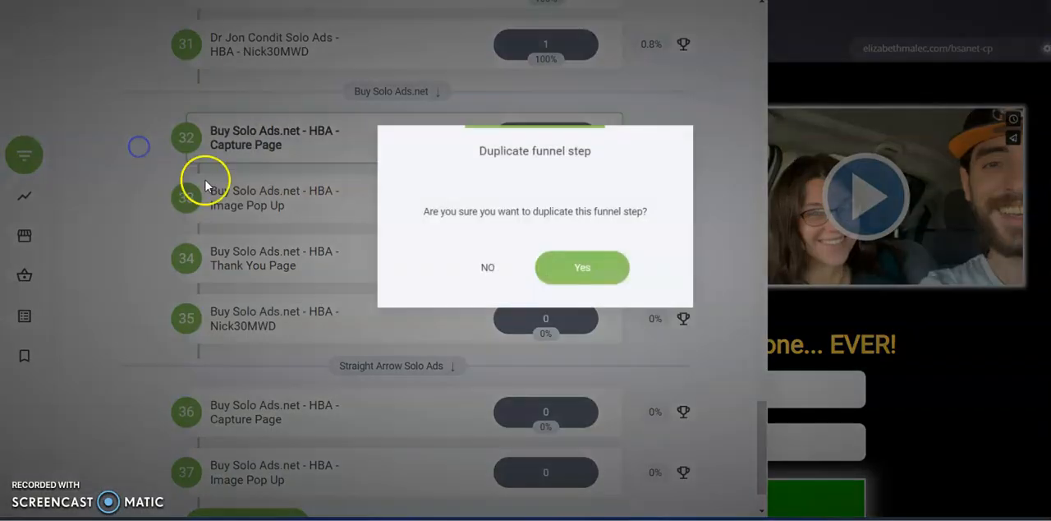
{"action": "left_click", "coordinate": [547, 266]}
{"action": "scroll", "coordinate": [276, 268], "scroll_direction": "down", "scroll_amount": 2}
{"action": "left_click_drag", "start_coordinate": [156, 198], "coordinate": [175, 467]}
{"action": "left_click_drag", "start_coordinate": [155, 291], "coordinate": [158, 250]}
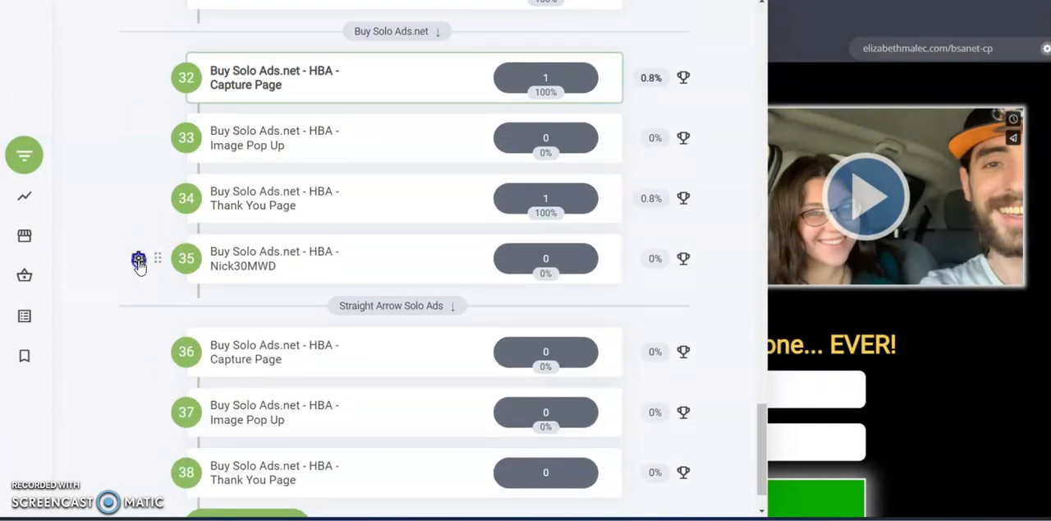
- Duplicate the Buy Solo Ads.net Nick30MWD page and place the copy last in the Straight Arrow Solo Ads group
{"action": "left_click", "coordinate": [136, 255]}
{"action": "left_click", "coordinate": [145, 153]}
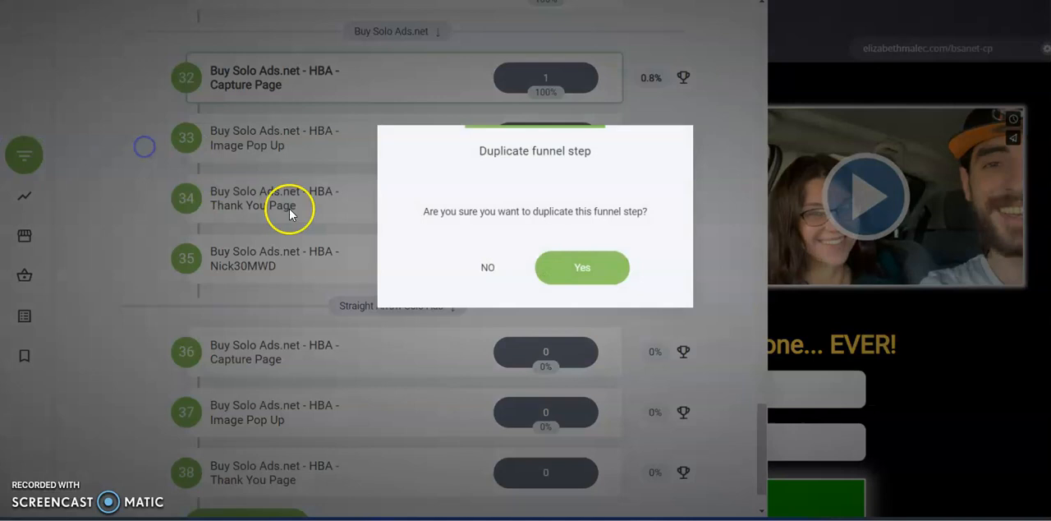
{"action": "left_click", "coordinate": [550, 256]}
{"action": "scroll", "coordinate": [228, 304], "scroll_direction": "down", "scroll_amount": 1}
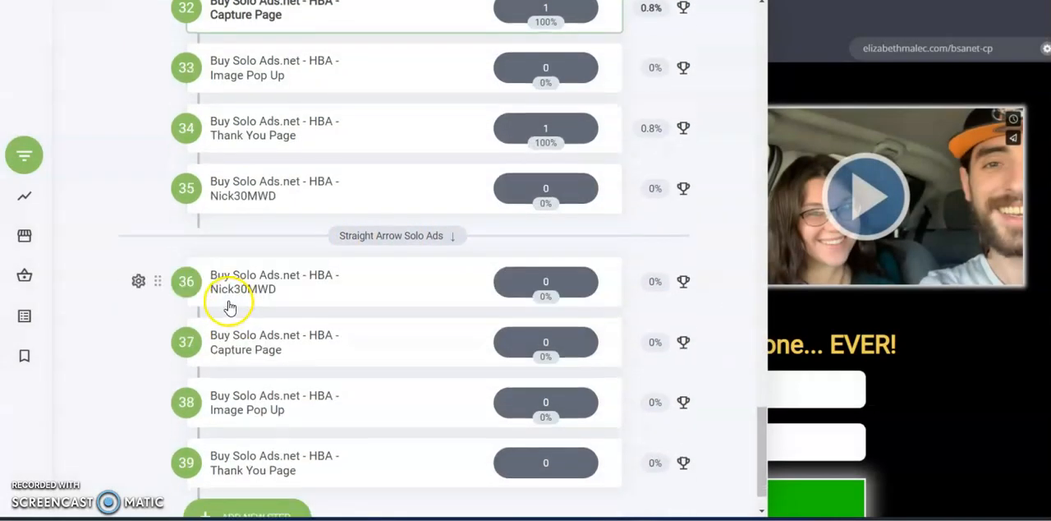
{"action": "left_click_drag", "start_coordinate": [157, 281], "coordinate": [185, 470]}
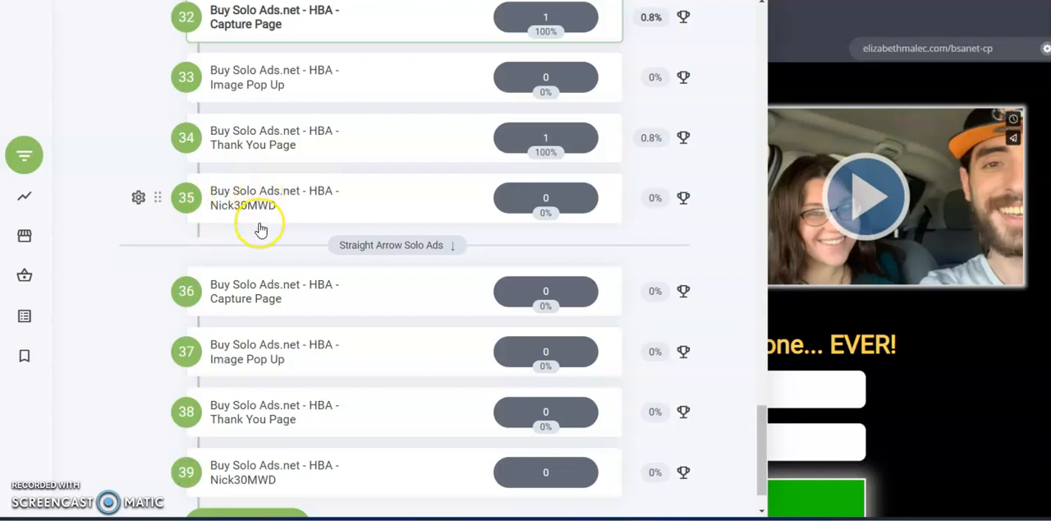
- Rename the copied capture page in the new group as Straight Arrow Solo Ads - HBA - Capture Page
{"action": "scroll", "coordinate": [256, 230], "scroll_direction": "down", "scroll_amount": 1}
{"action": "left_click", "coordinate": [138, 237]}
{"action": "left_click", "coordinate": [150, 84]}
{"action": "triple_click", "coordinate": [419, 196]}
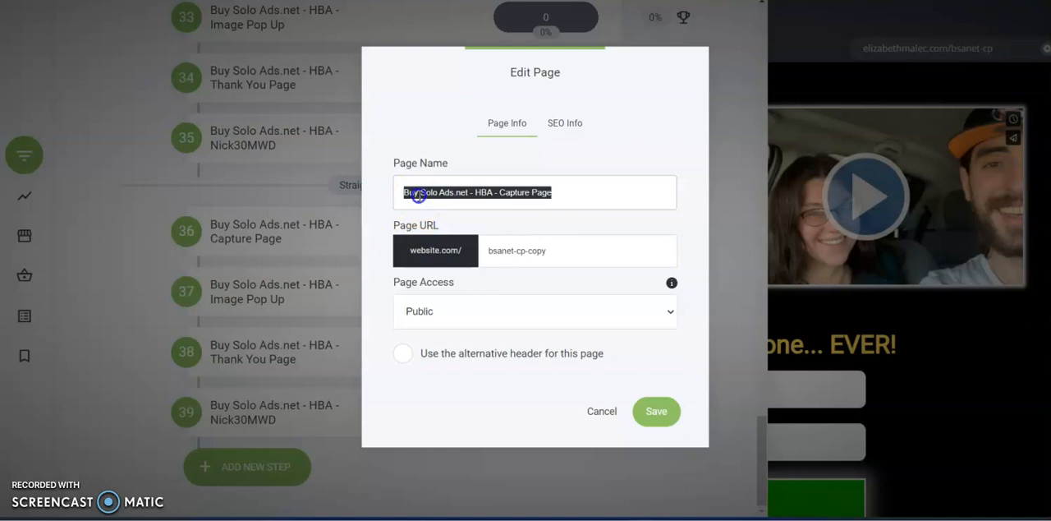
{"action": "left_click_drag", "start_coordinate": [532, 258], "coordinate": [548, 251]}
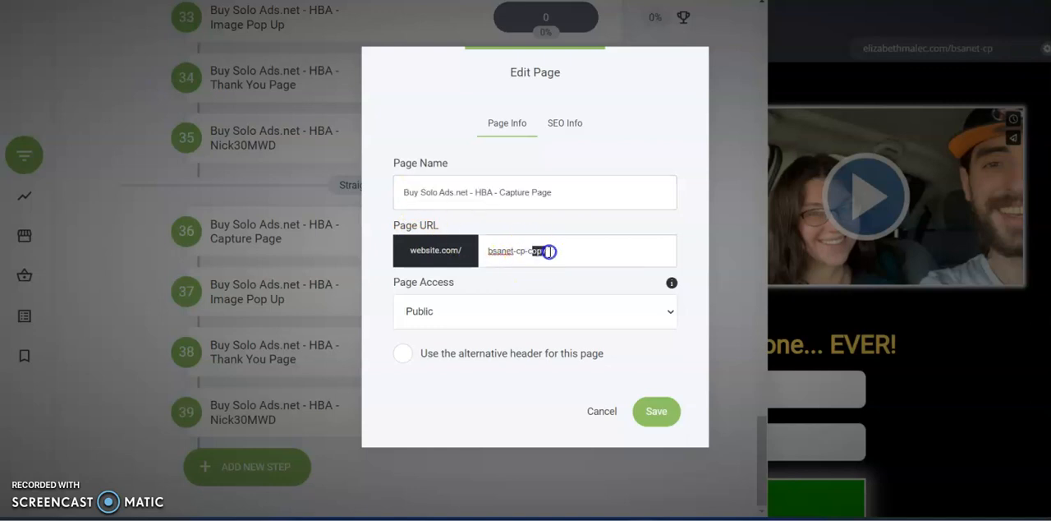
{"action": "triple_click", "coordinate": [452, 190]}
{"action": "left_click", "coordinate": [454, 191]}
{"action": "left_click_drag", "start_coordinate": [469, 195], "coordinate": [383, 197]}
{"action": "type", "text": "Straight Arrow Solo Ads"}
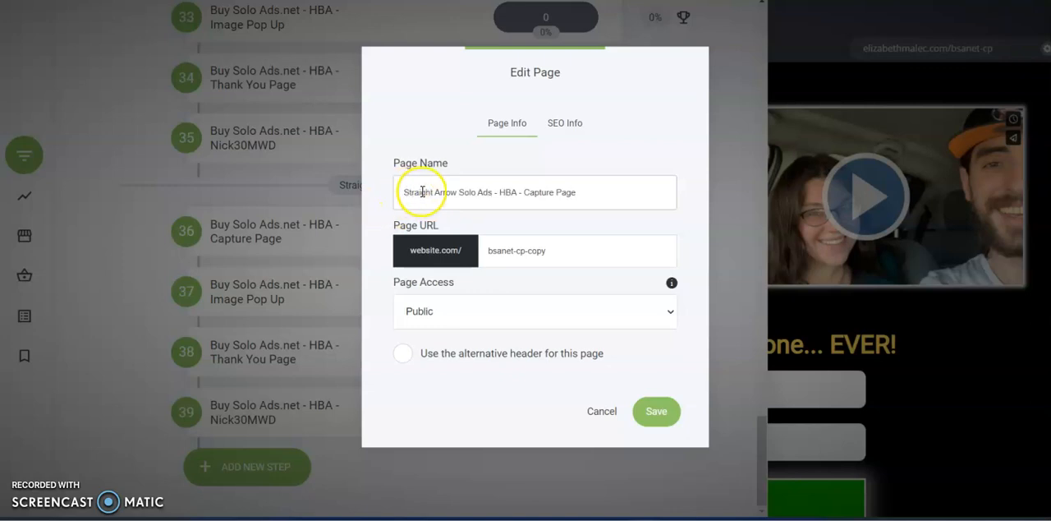
- Set the copied capture page's SEO title and meta description to Straight Arrow Solo Ads - HBA - Capture Page
{"action": "triple_click", "coordinate": [529, 197]}
{"action": "key", "text": "ctrl+c"}
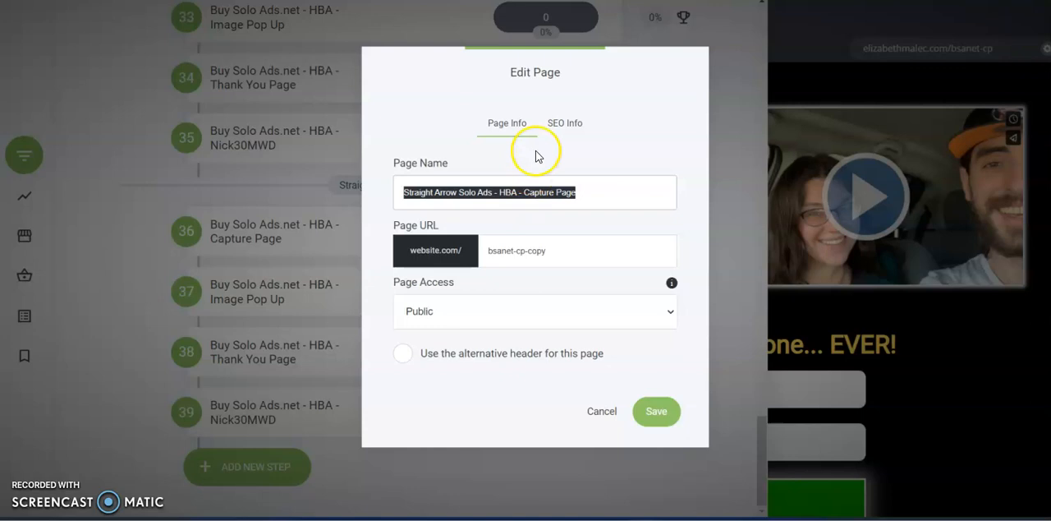
{"action": "left_click", "coordinate": [549, 125]}
{"action": "triple_click", "coordinate": [524, 200]}
{"action": "key", "text": "ctrl+v"}
{"action": "triple_click", "coordinate": [504, 261]}
{"action": "key", "text": "ctrl+v"}
- Set the capture page's URL to sasa-cp, then save it with the Straight Arrow Solo Ads part of its name copied
{"action": "left_click", "coordinate": [502, 132]}
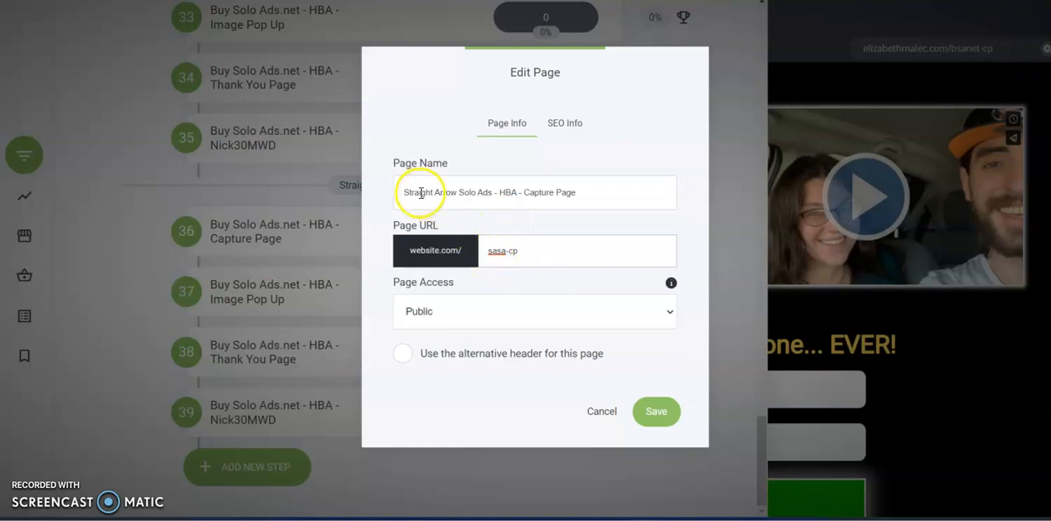
{"action": "left_click", "coordinate": [501, 257]}
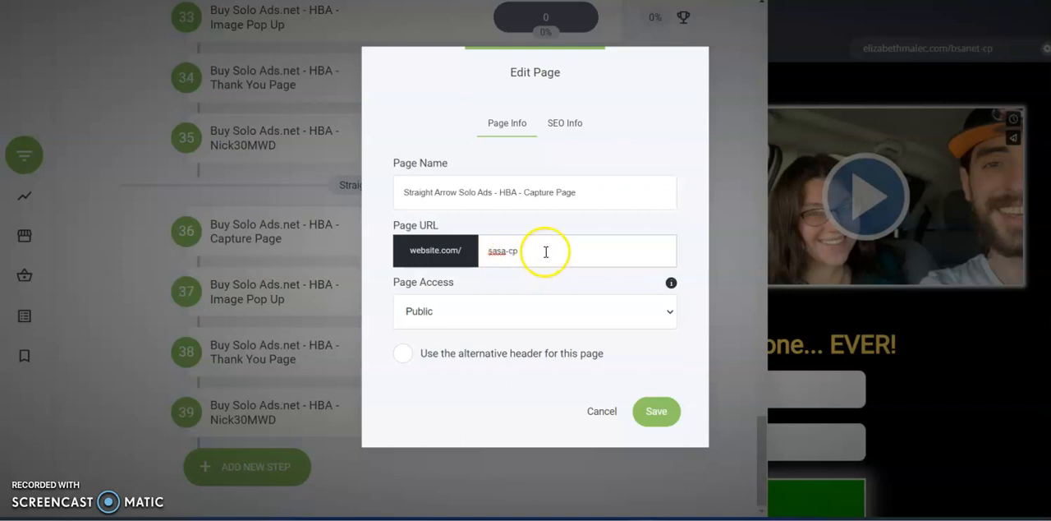
{"action": "left_click", "coordinate": [562, 127]}
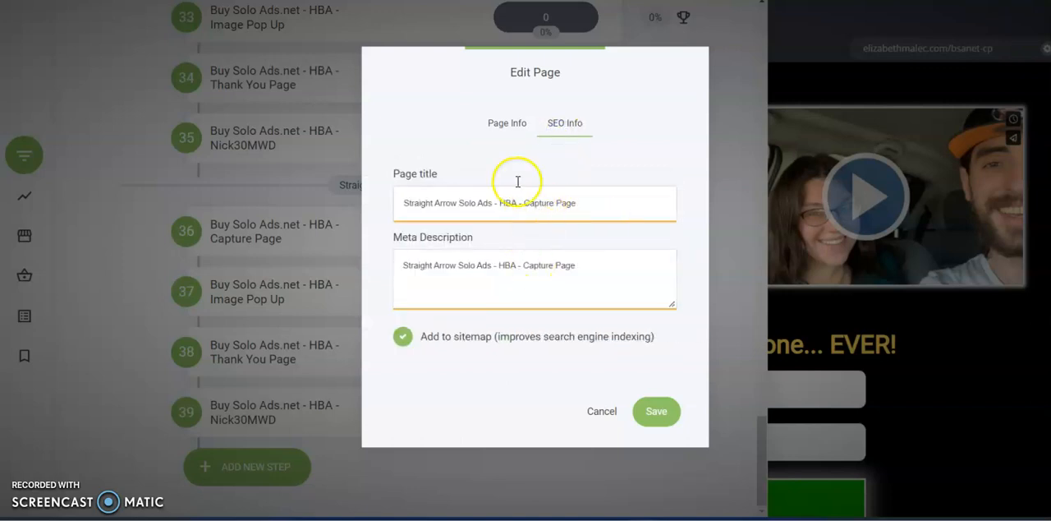
{"action": "left_click", "coordinate": [507, 124]}
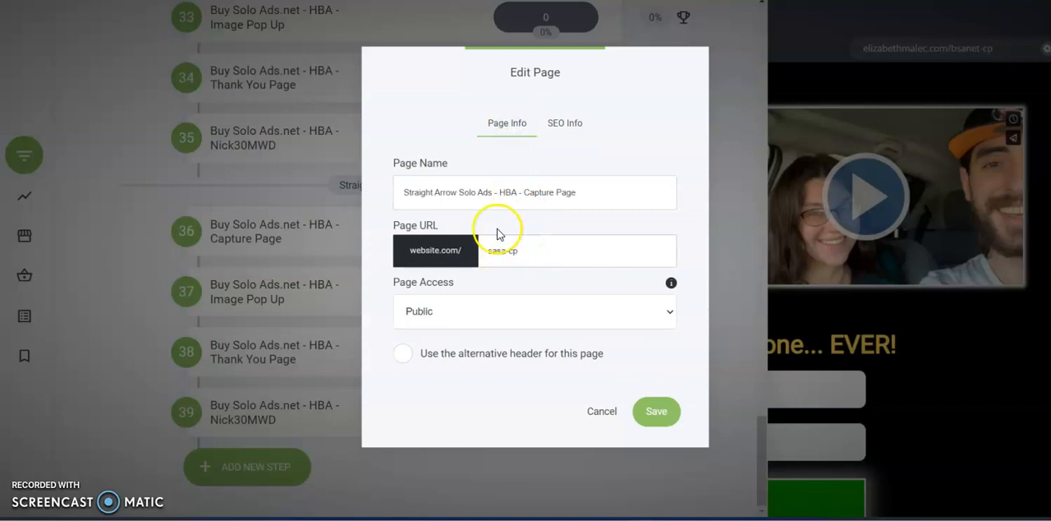
{"action": "triple_click", "coordinate": [477, 190]}
{"action": "left_click", "coordinate": [478, 191]}
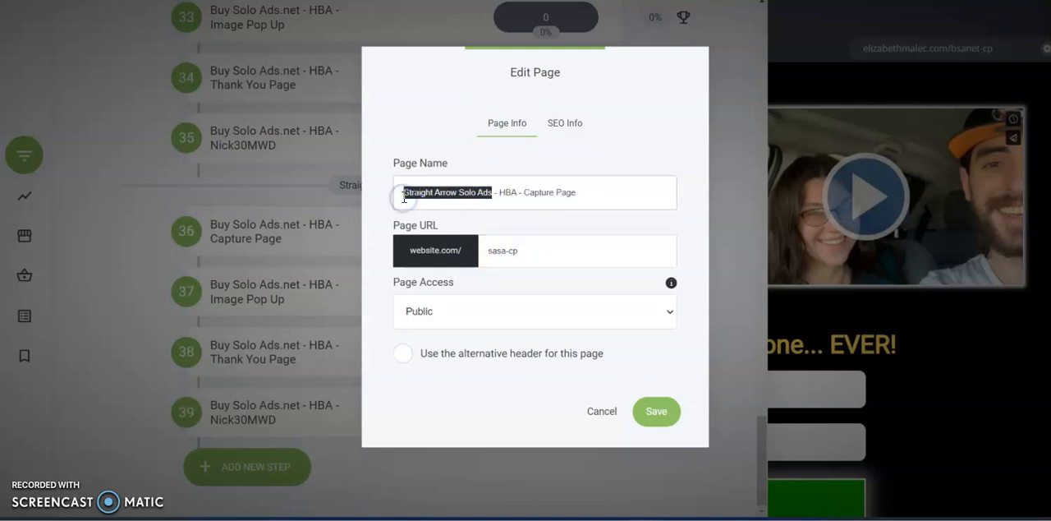
{"action": "left_click", "coordinate": [657, 411]}
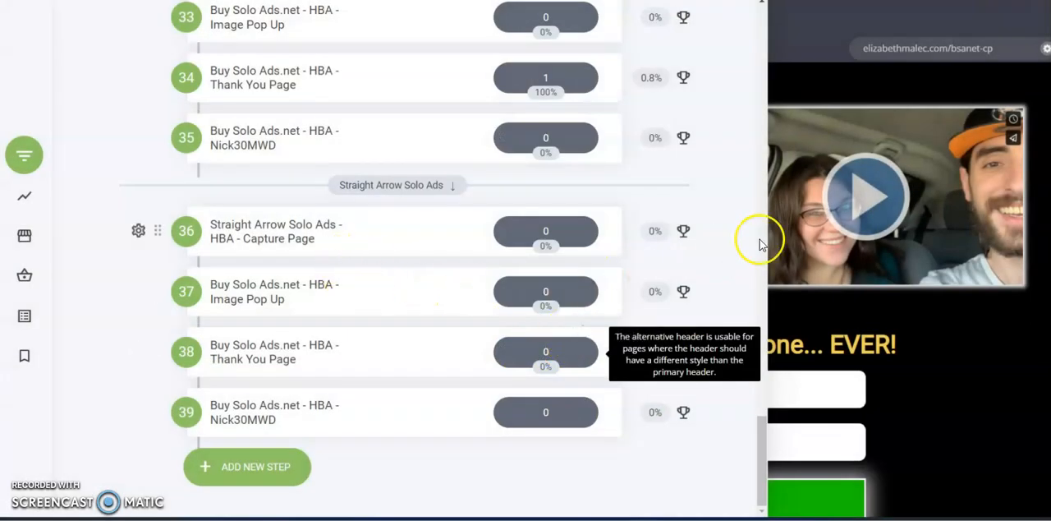
- Rename the copied pop-up step in the new group as Straight Arrow Solo Ads - HBA - Image Pop Up
{"action": "left_click", "coordinate": [811, 231]}
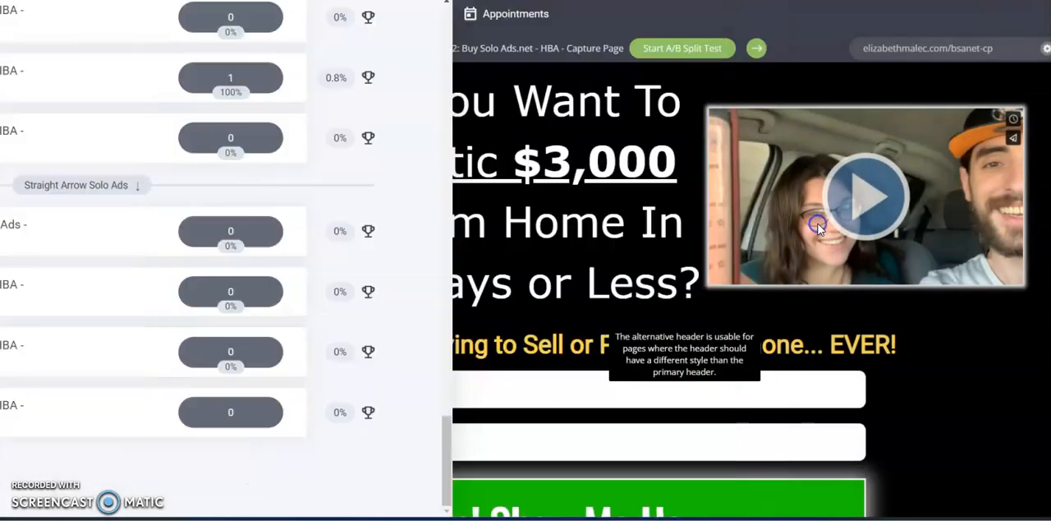
{"action": "left_click", "coordinate": [46, 291]}
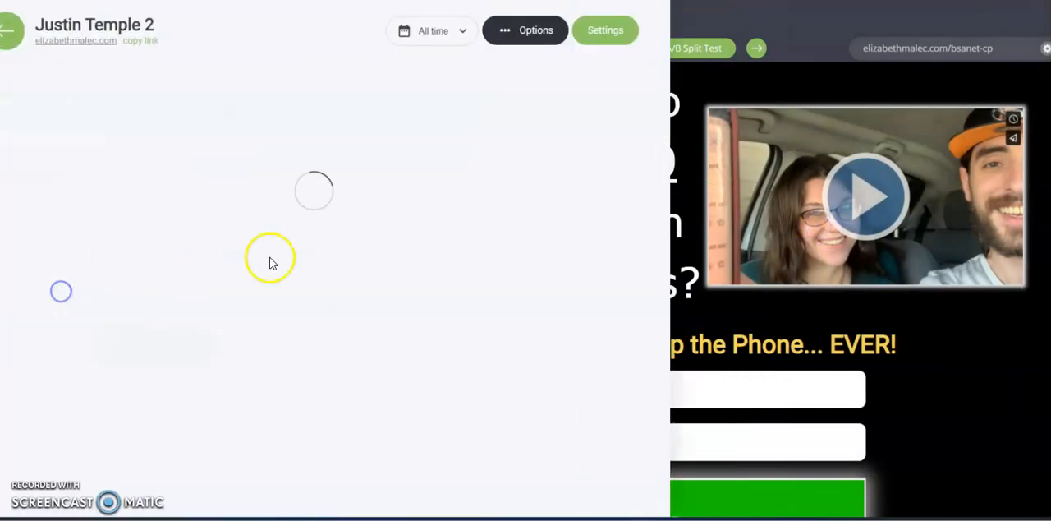
{"action": "left_click_drag", "start_coordinate": [760, 46], "coordinate": [710, 477]}
{"action": "mouse_move", "coordinate": [304, 303]}
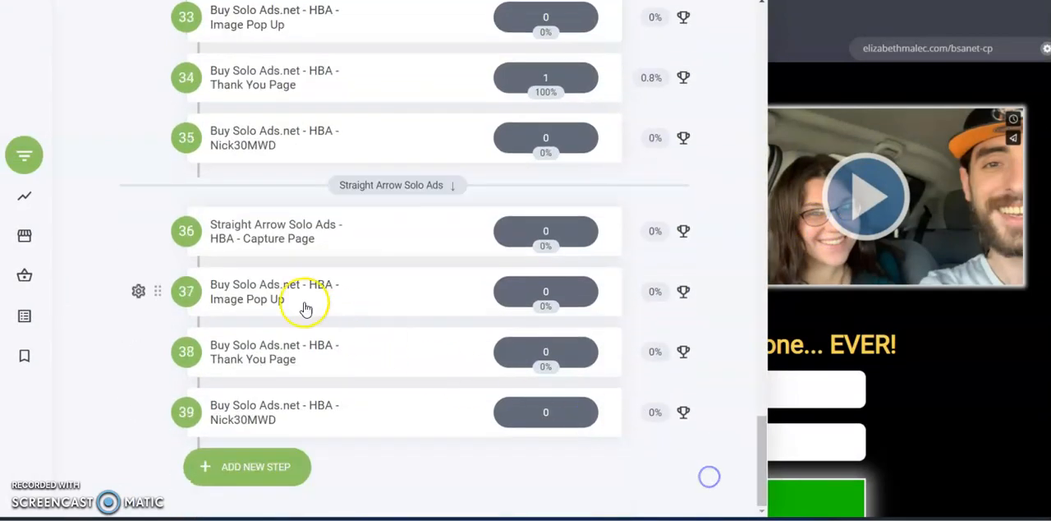
{"action": "left_click", "coordinate": [139, 293]}
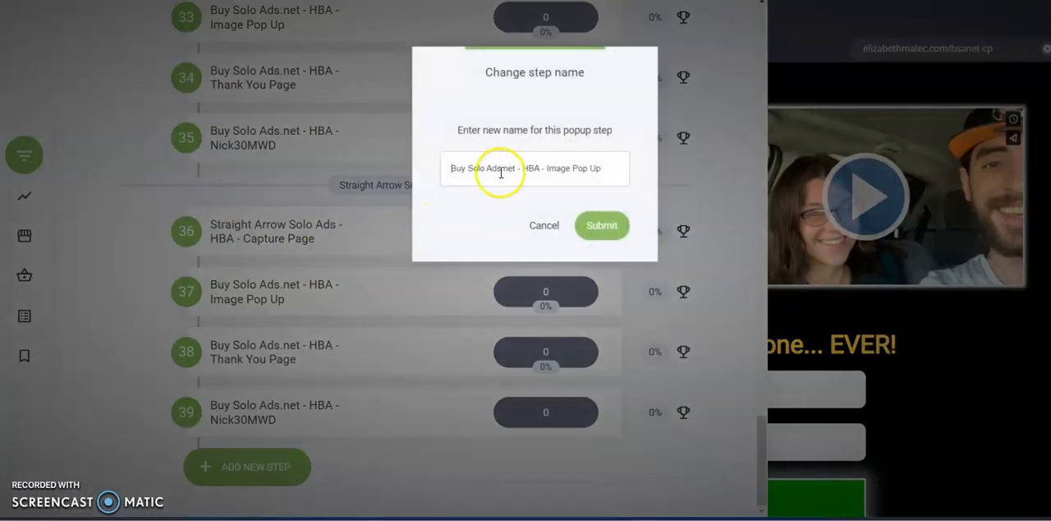
{"action": "left_click_drag", "start_coordinate": [516, 170], "coordinate": [407, 175]}
{"action": "type", "text": "Straight Arrow Solo Ads"}
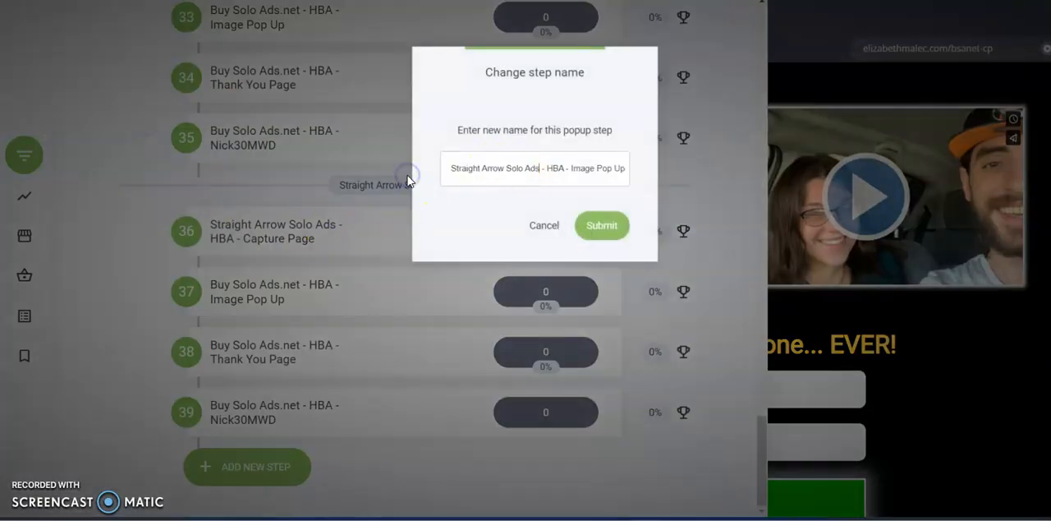
{"action": "left_click_drag", "start_coordinate": [553, 168], "coordinate": [611, 166]}
{"action": "left_click", "coordinate": [588, 225]}
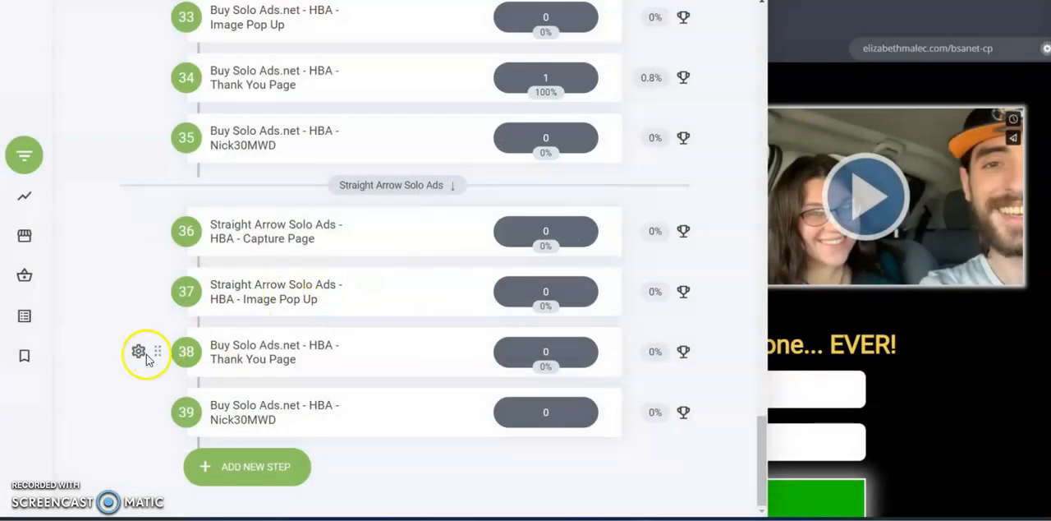
- Rename the copied thank you page as Straight Arrow Solo Ads - HBA - Thank You Page and set its URL to sasa-thankyou
{"action": "left_click", "coordinate": [139, 351]}
{"action": "left_click", "coordinate": [152, 205]}
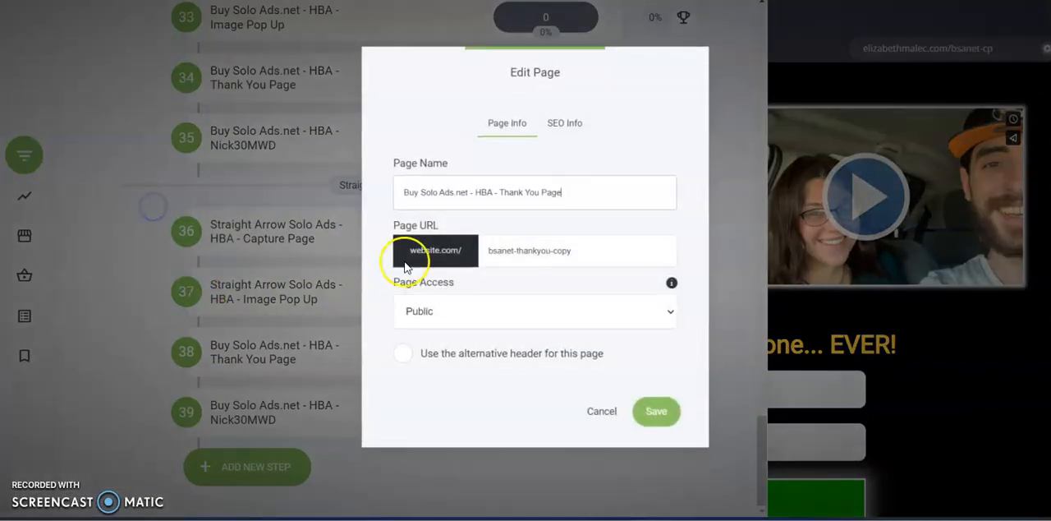
{"action": "left_click_drag", "start_coordinate": [404, 194], "coordinate": [460, 195]}
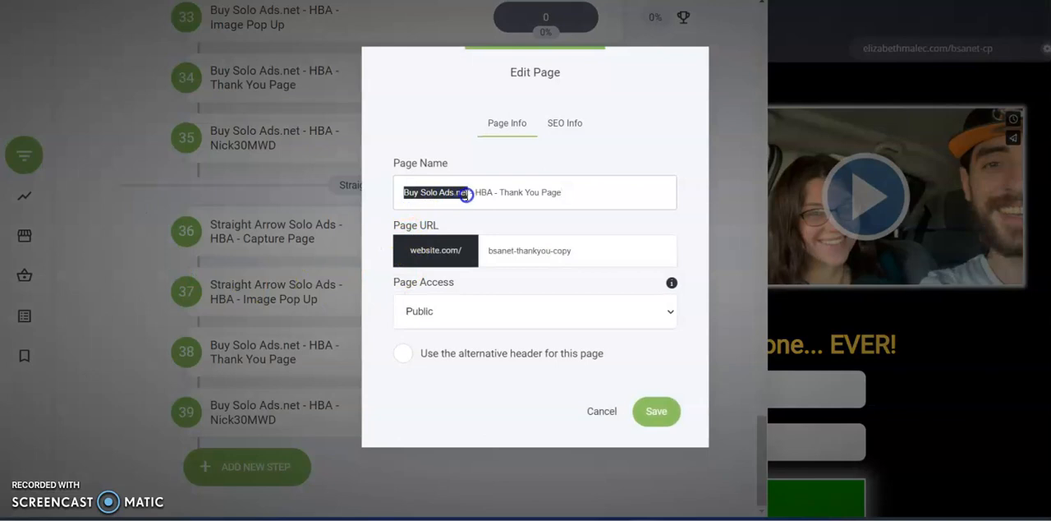
{"action": "type", "text": "Straight Arrow Solo Ads"}
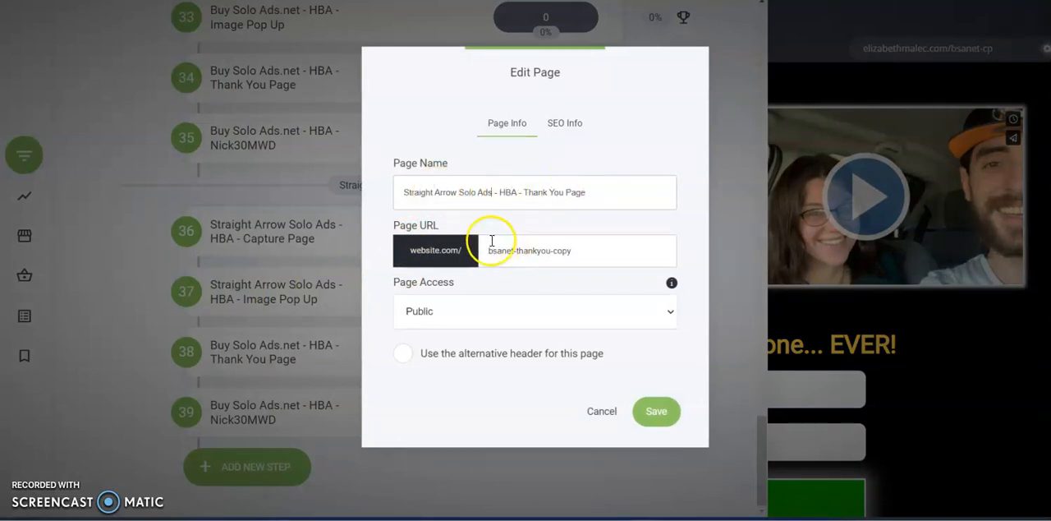
{"action": "left_click_drag", "start_coordinate": [489, 251], "coordinate": [511, 251]}
{"action": "type", "text": "sa"}
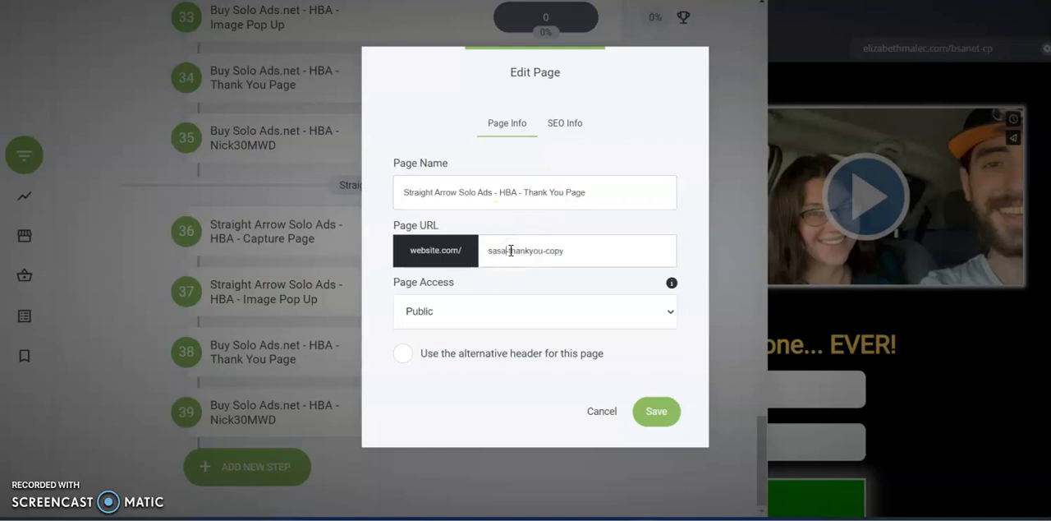
{"action": "left_click", "coordinate": [542, 251]}
{"action": "key", "text": "BackSpace"}
- Set the thank you page's SEO title and meta description to Straight Arrow Solo Ads - HBA - Thank You Page and save the page
{"action": "triple_click", "coordinate": [546, 192]}
{"action": "key", "text": "ctrl+c"}
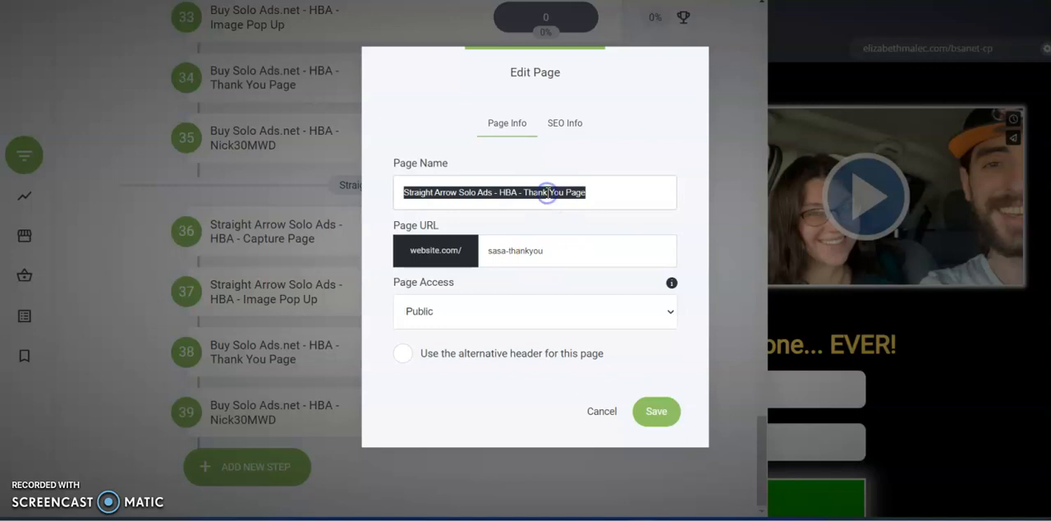
{"action": "left_click", "coordinate": [558, 124]}
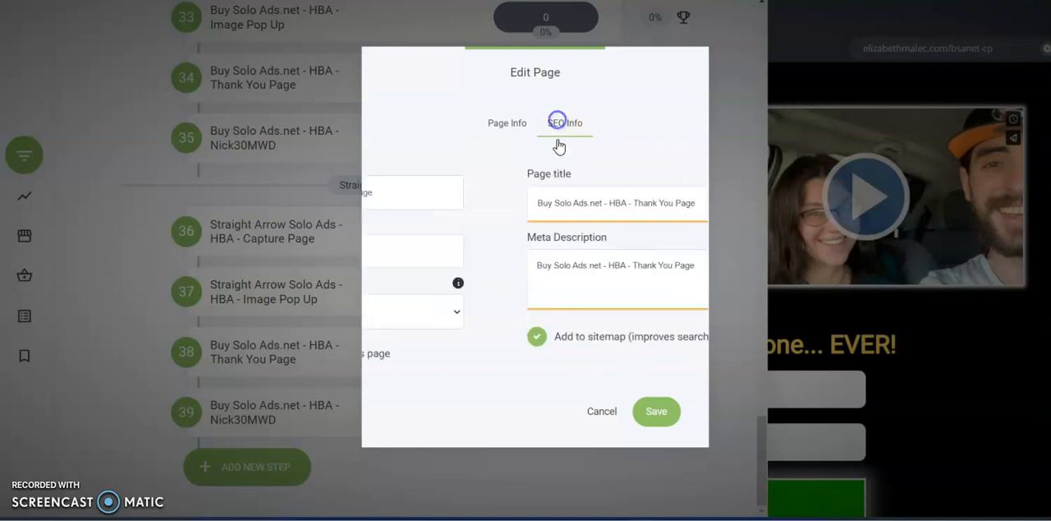
{"action": "triple_click", "coordinate": [541, 202]}
{"action": "key", "text": "ctrl+v"}
{"action": "triple_click", "coordinate": [533, 251]}
{"action": "key", "text": "ctrl+v"}
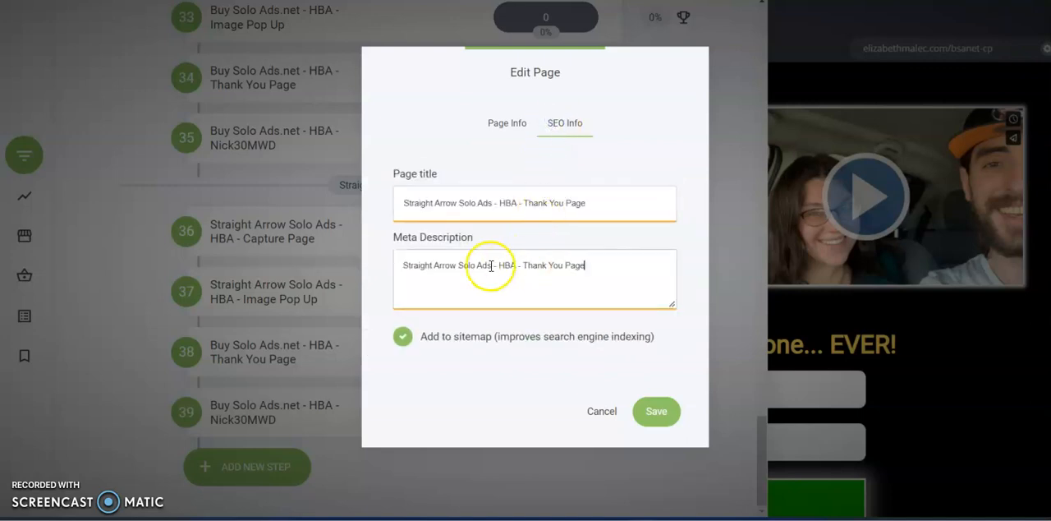
{"action": "left_click", "coordinate": [507, 123]}
{"action": "left_click", "coordinate": [654, 412]}
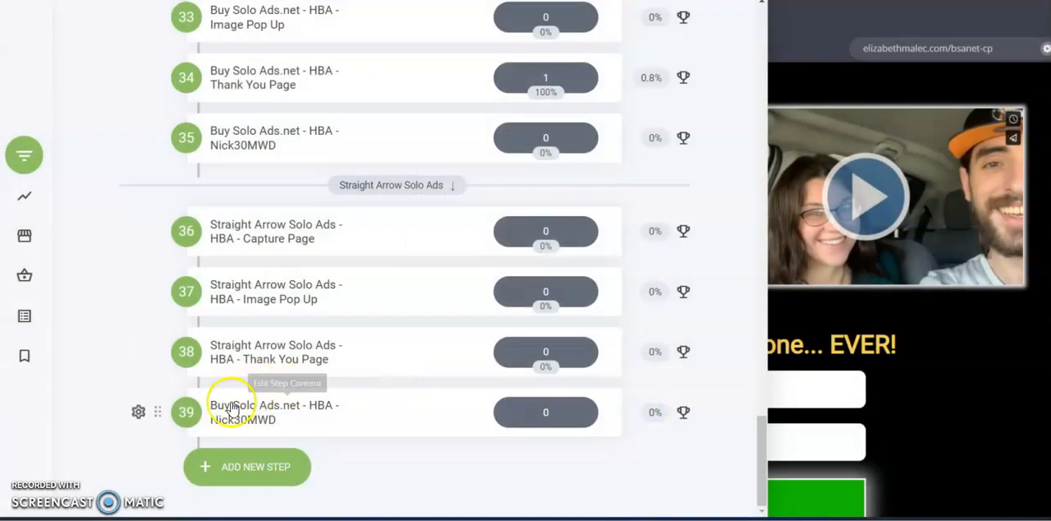
- Rename the last copied page in the new group as Straight Arrow Solo Ads - HBA - Nick30MWD
{"action": "left_click", "coordinate": [138, 411]}
{"action": "left_click", "coordinate": [138, 266]}
{"action": "left_click_drag", "start_coordinate": [467, 193], "coordinate": [387, 195]}
{"action": "key", "text": "BackSpace"}
{"action": "key", "text": "Delete"}
{"action": "key", "text": "ctrl+v"}
{"action": "left_click_drag", "start_coordinate": [497, 192], "coordinate": [577, 193]}
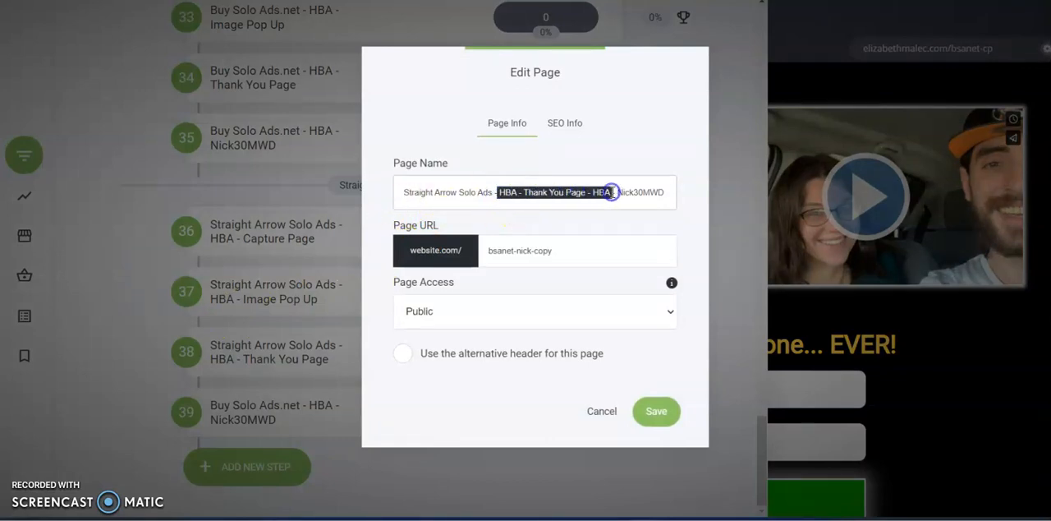
{"action": "key", "text": "BackSpace"}
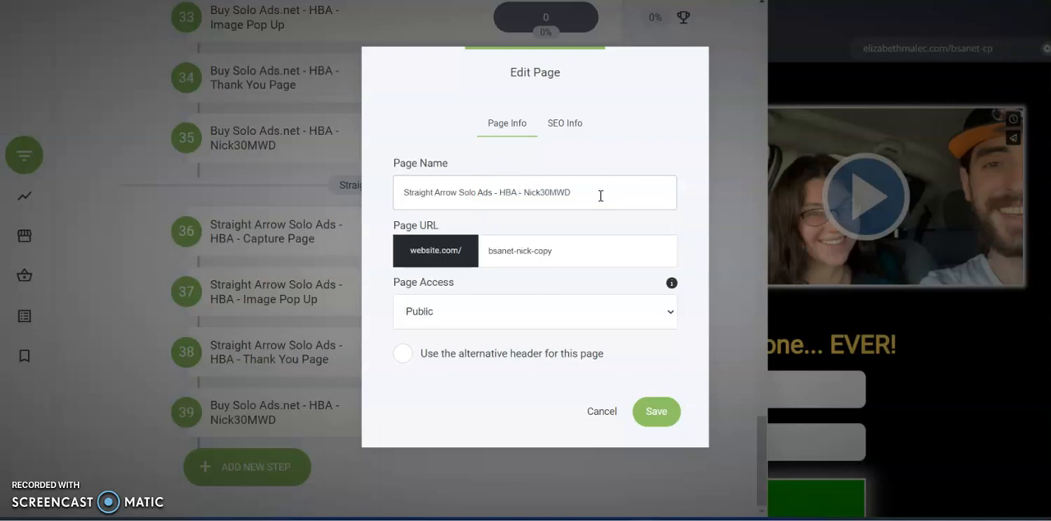
{"action": "triple_click", "coordinate": [599, 196]}
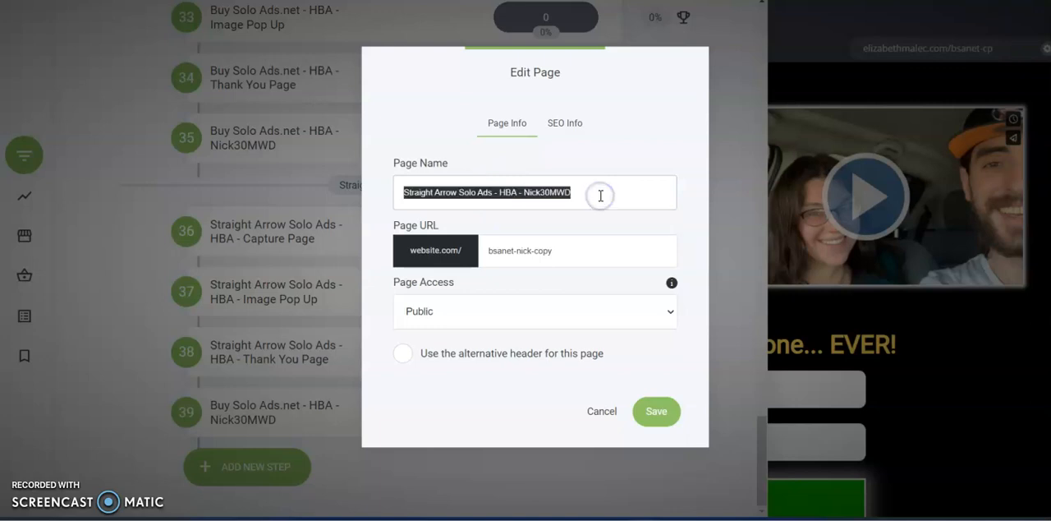
{"action": "left_click", "coordinate": [480, 196]}
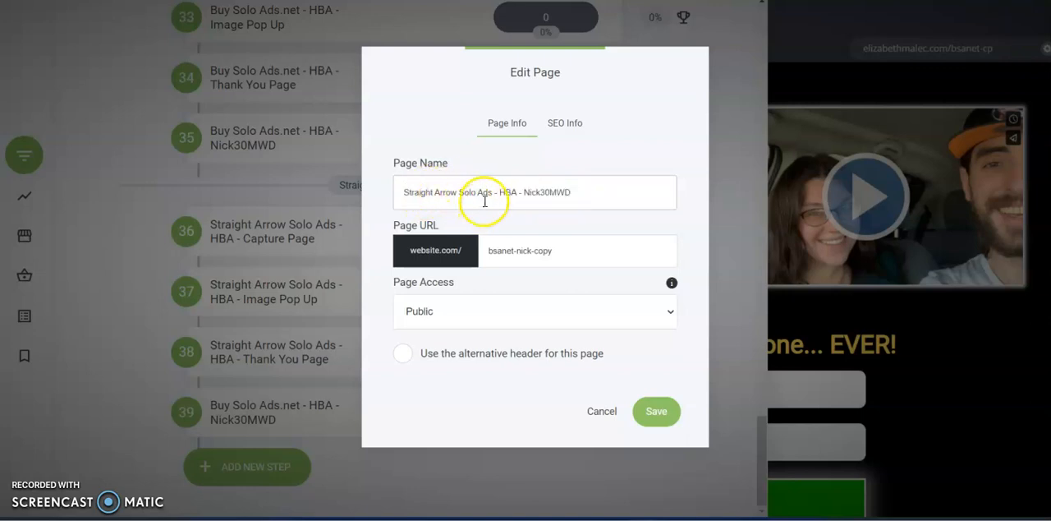
- Replace the Nick30MWD page's SEO title and meta description with Straight Arrow Solo Ads - HBA - Nick30MWD
{"action": "triple_click", "coordinate": [562, 201]}
{"action": "key", "text": "ctrl+c"}
{"action": "left_click", "coordinate": [555, 123]}
{"action": "double_click", "coordinate": [527, 201]}
{"action": "triple_click", "coordinate": [526, 197]}
{"action": "key", "text": "ctrl+v"}
{"action": "triple_click", "coordinate": [523, 259]}
- Set the Nick30MWD page's URL to sasa-nick and save the page
{"action": "left_click", "coordinate": [501, 125]}
{"action": "left_click", "coordinate": [518, 257]}
{"action": "left_click_drag", "start_coordinate": [490, 250], "coordinate": [518, 253]}
{"action": "type", "text": "sa-"}
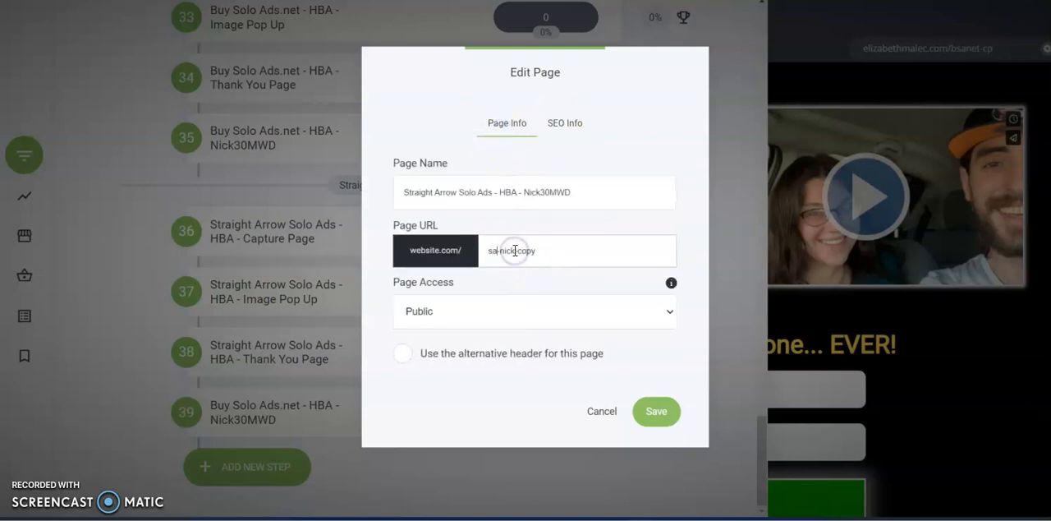
{"action": "left_click_drag", "start_coordinate": [523, 252], "coordinate": [567, 251]}
{"action": "key", "text": "BackSpace"}
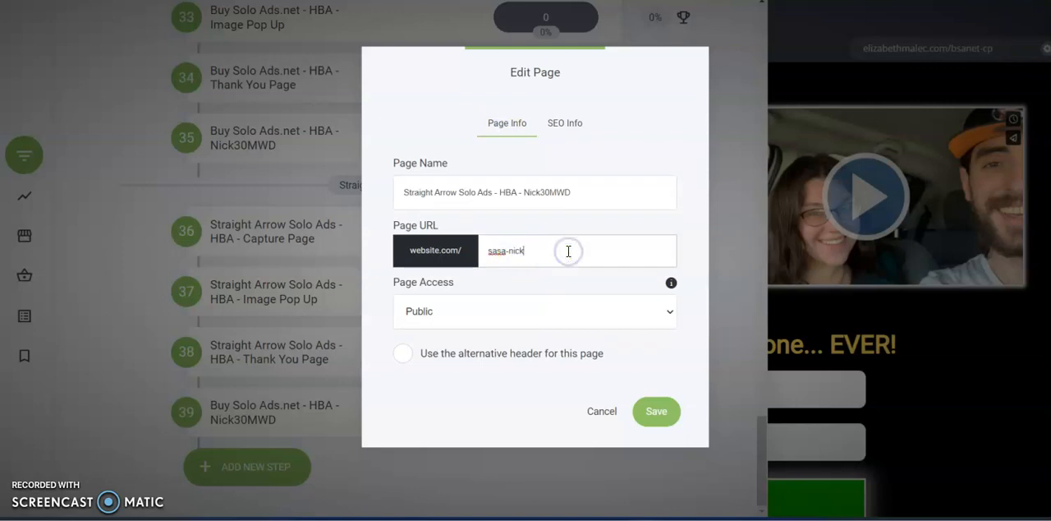
{"action": "left_click", "coordinate": [656, 410]}
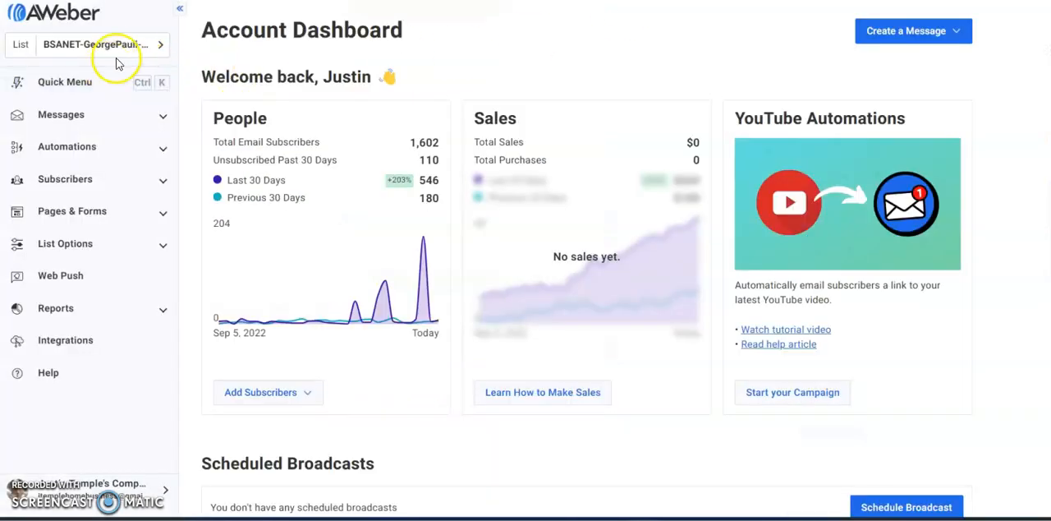
- Switch to AWeber and start a new list, filling in the company name and keeping the preselected mailing address
{"action": "left_click", "coordinate": [161, 46]}
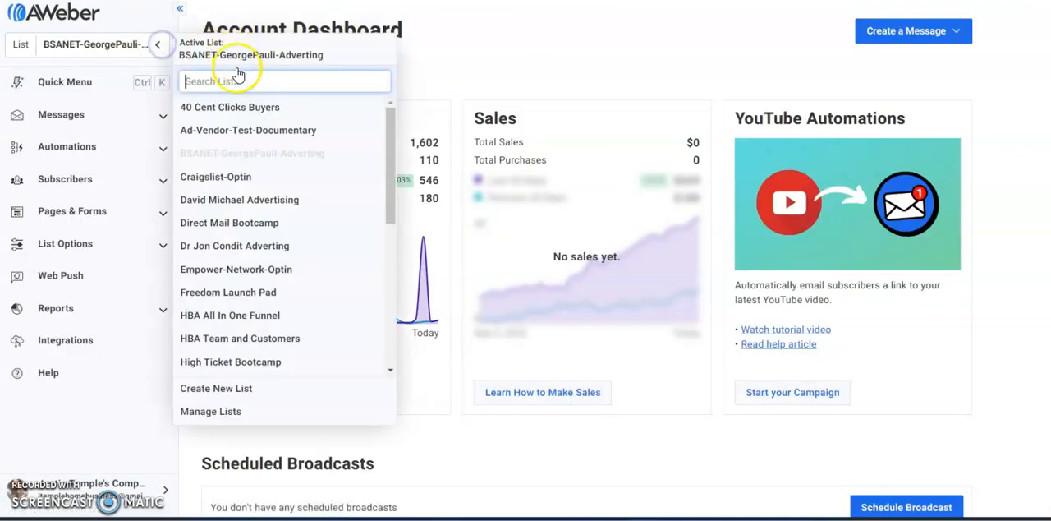
{"action": "left_click", "coordinate": [212, 389]}
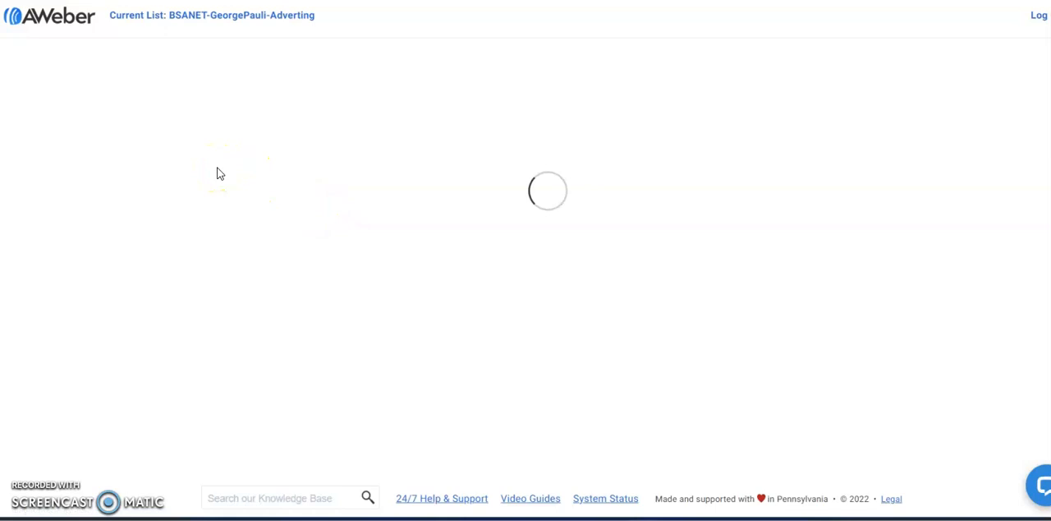
{"action": "left_click", "coordinate": [342, 189]}
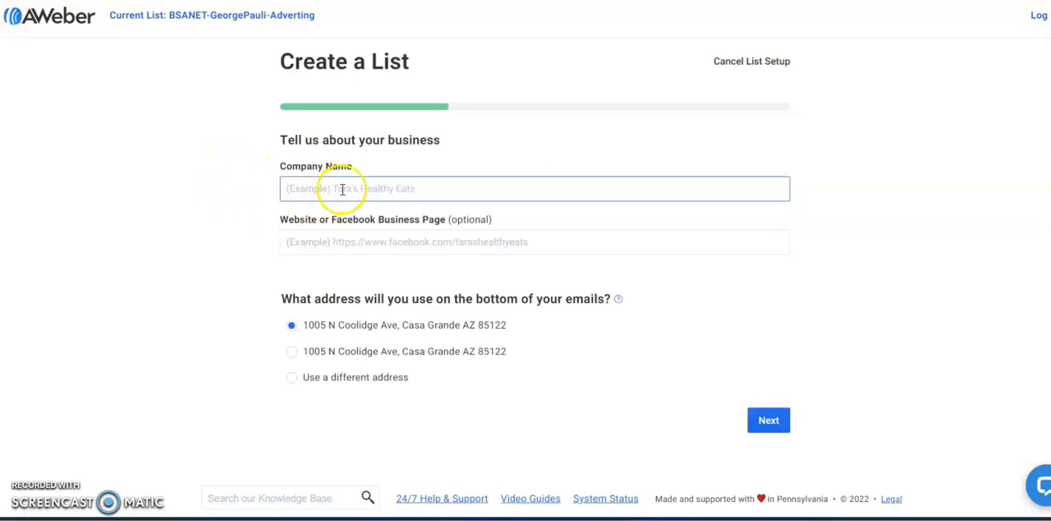
{"action": "left_click", "coordinate": [355, 226]}
{"action": "left_click", "coordinate": [767, 420]}
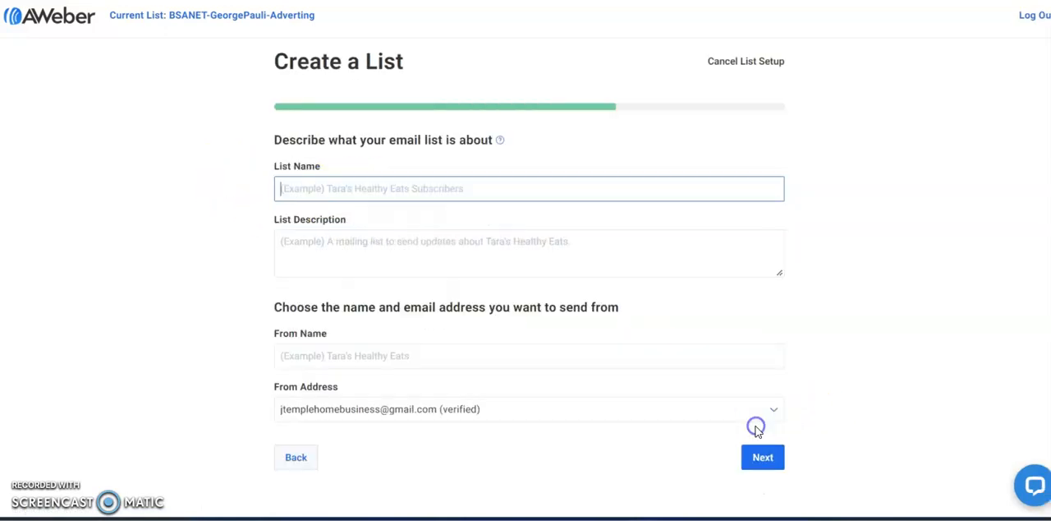
- Enter a name for the new list, starting with Str
{"action": "left_click", "coordinate": [331, 188]}
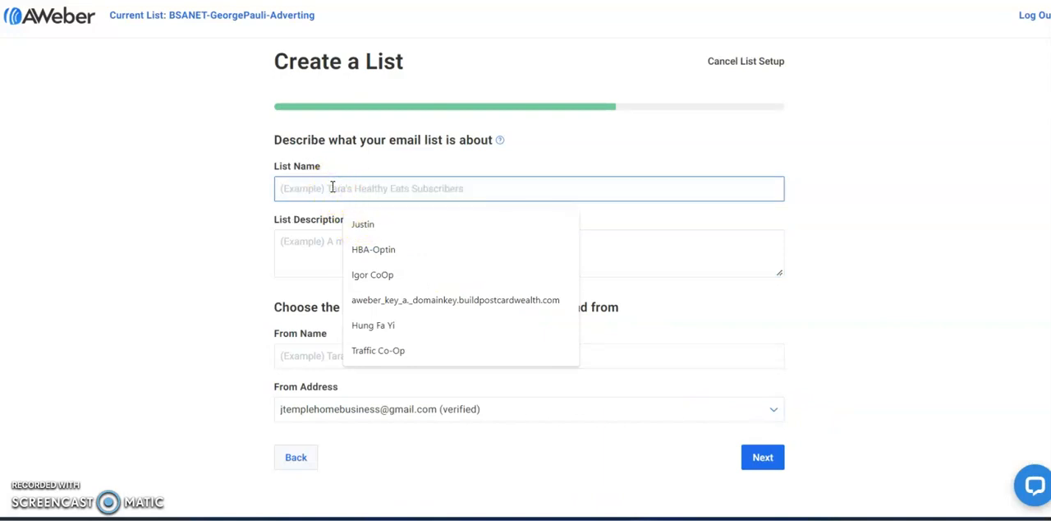
{"action": "type", "text": "Str"}
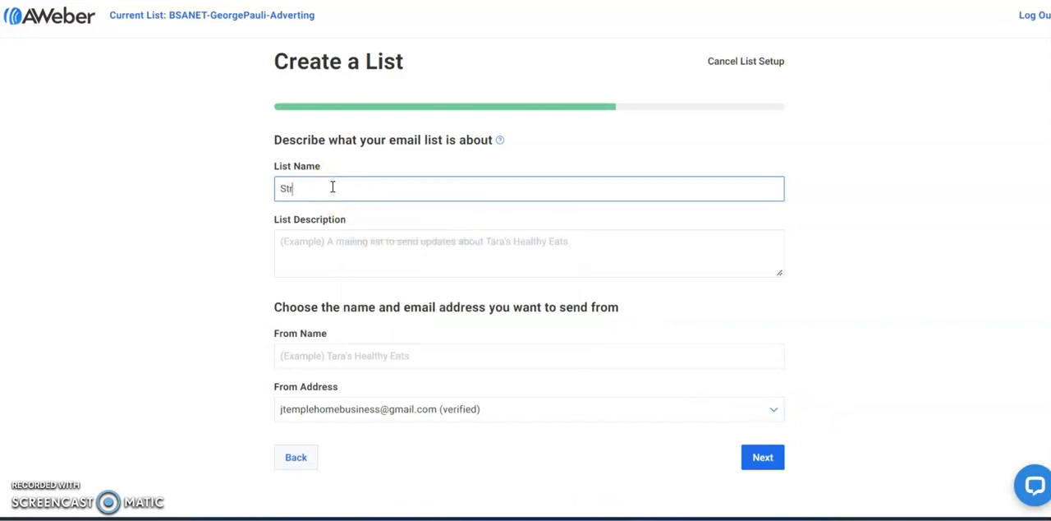